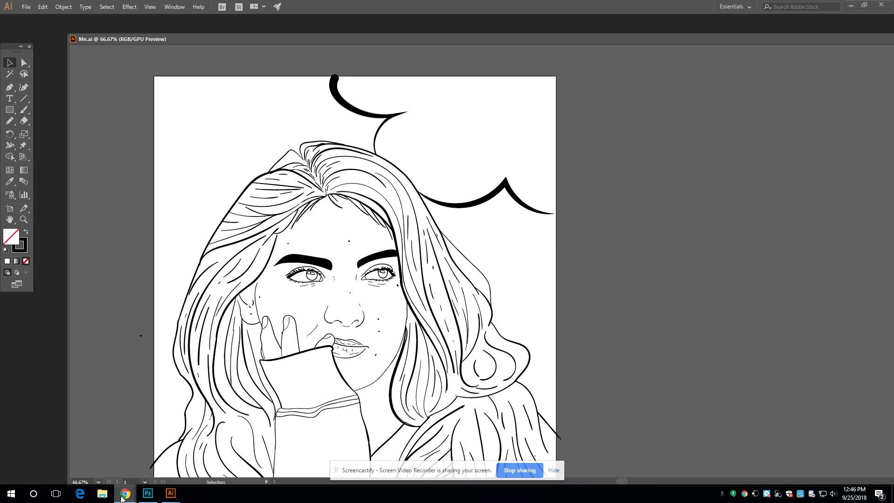
Switch from the Me.ai portrait in Illustrator to Chrome's New Tab window
mouse_move(121, 498)
Bring Chrome's New Tab page forward, then go to the first pinned Unified Classroom tab
click(104, 421)
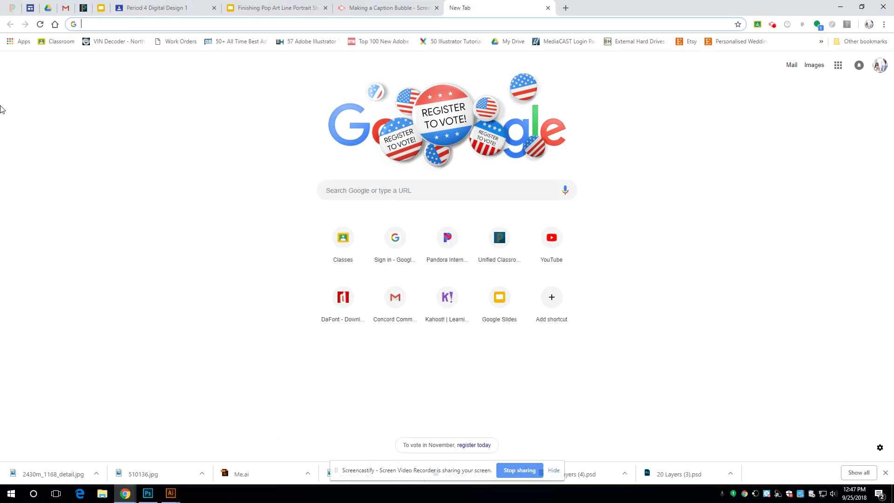
click(34, 41)
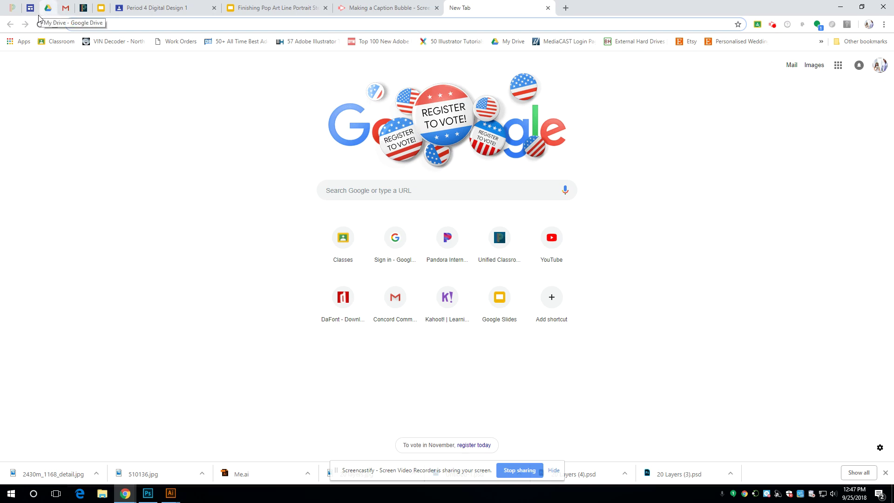
click(16, 6)
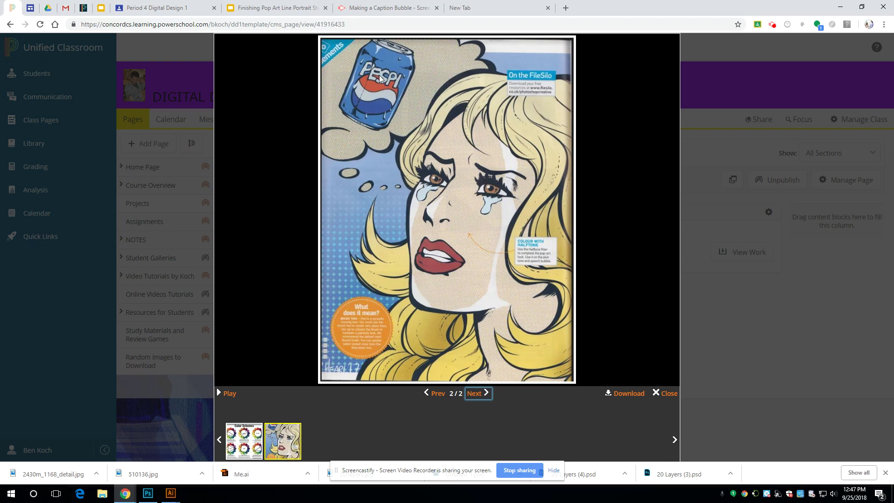
mouse_move(171, 492)
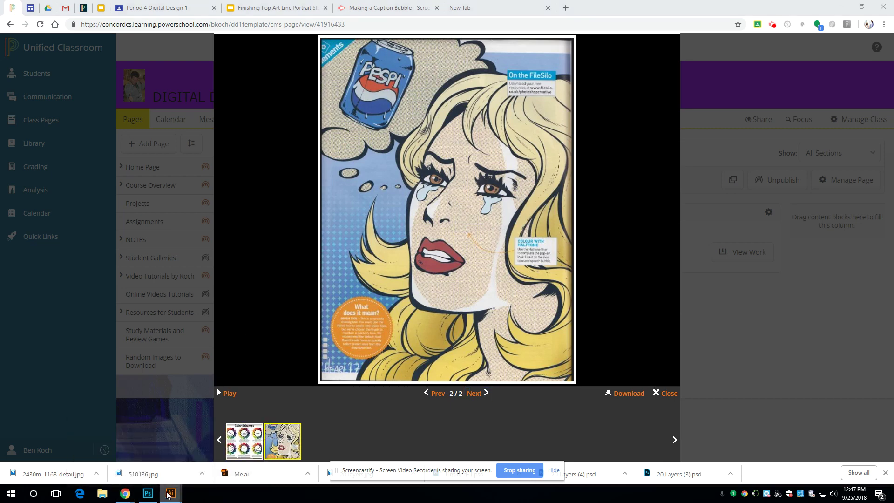
In Me.ai, trial-place the 2430m_1168_detail ice-cream photo, undo it, and uncover the Layers panel
click(206, 455)
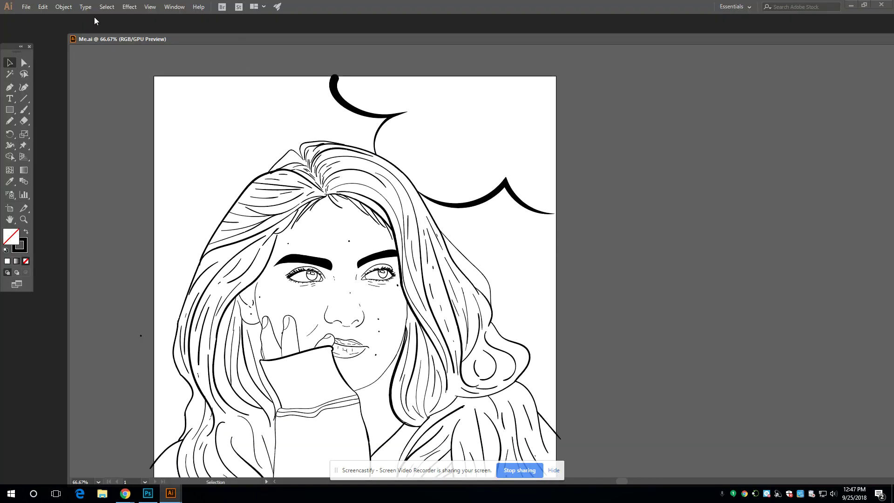
click(27, 7)
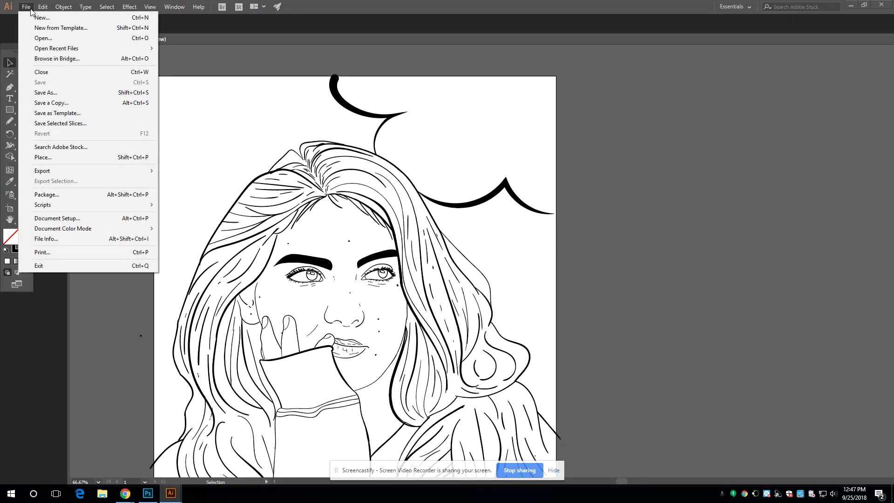
click(71, 159)
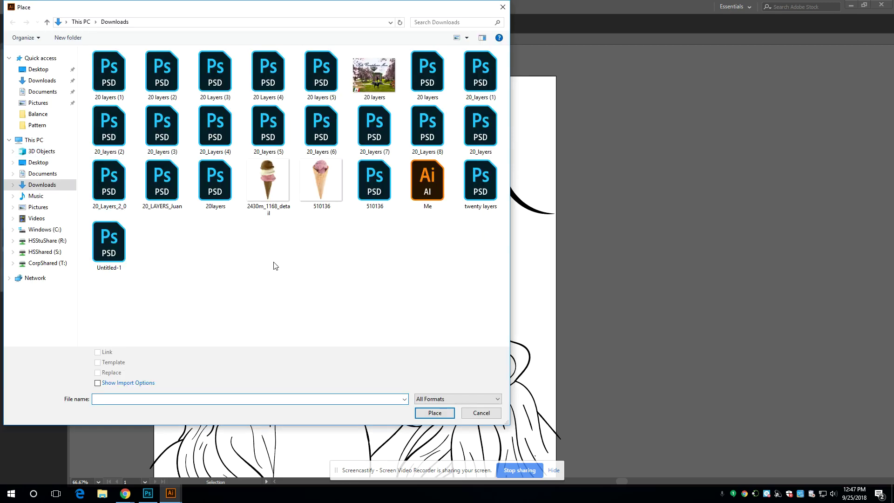
click(258, 201)
double_click(258, 201)
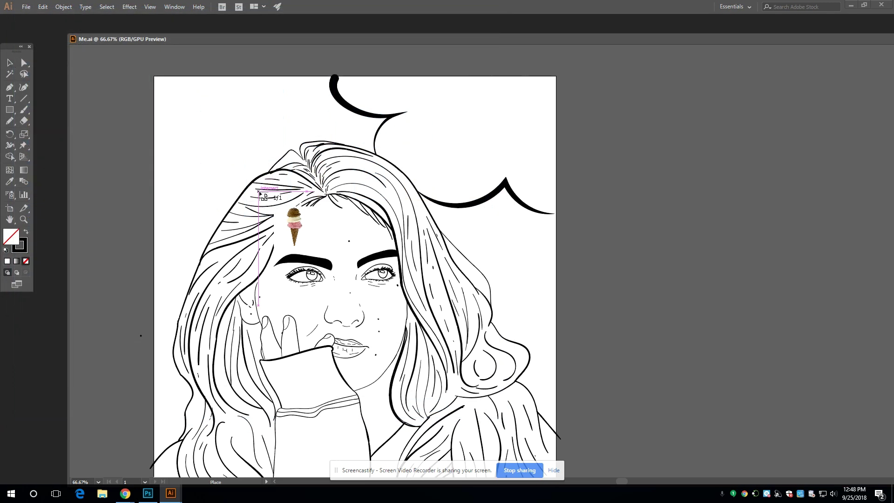
click(264, 186)
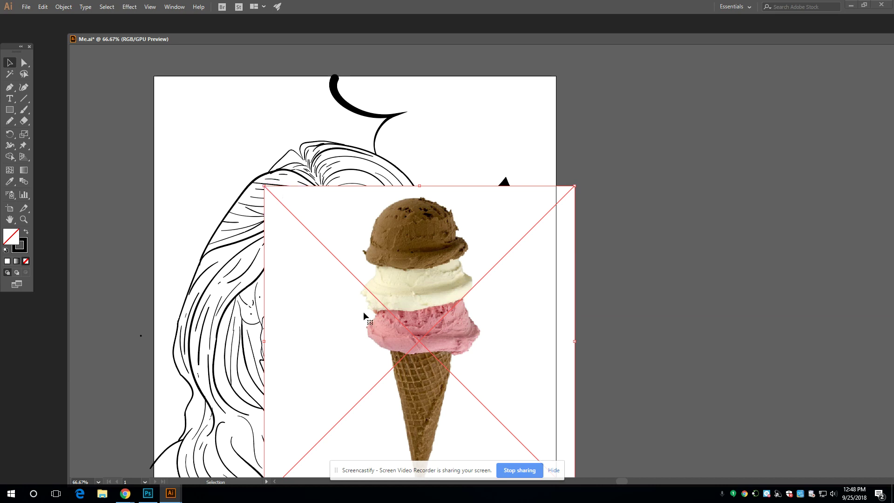
key(ctrl+z)
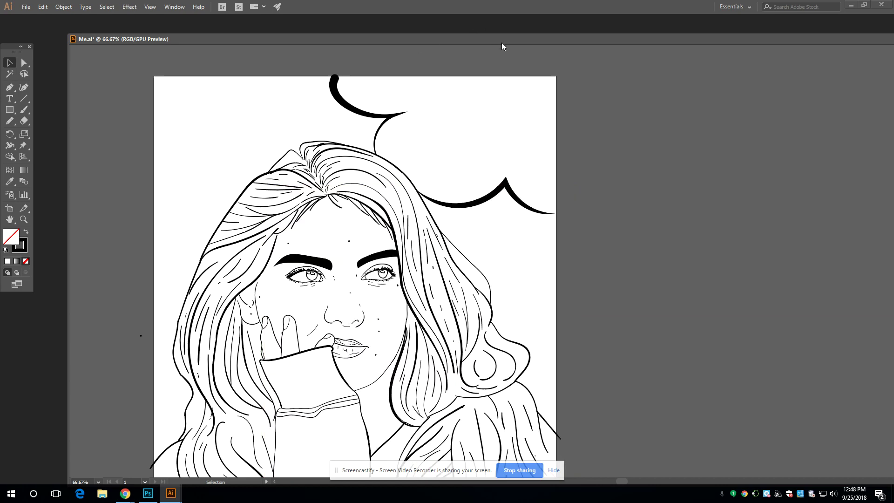
drag(489, 40, 384, 133)
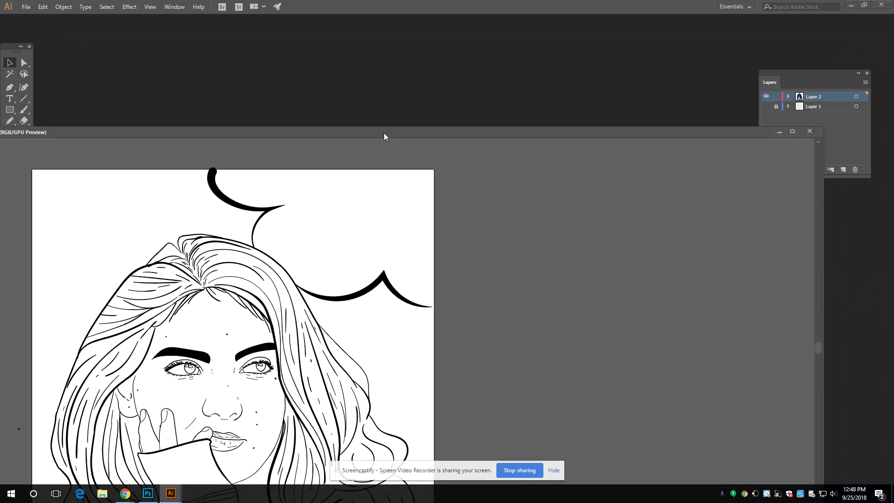
Create a new 4 × 7.778 in Custom-preset document, Untitled-1
click(26, 6)
click(33, 18)
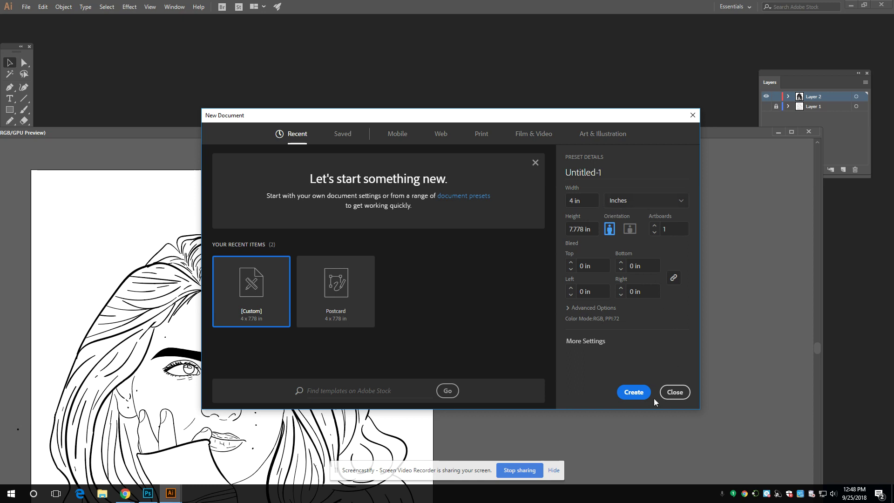
click(631, 393)
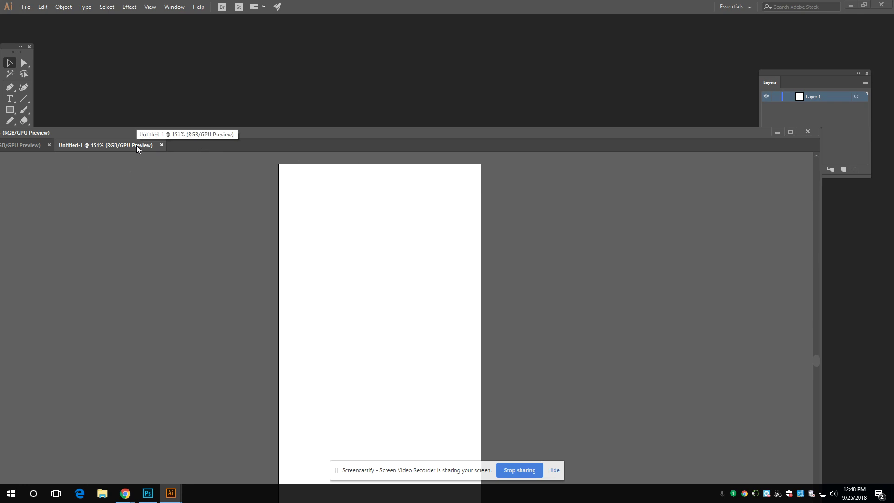
Float and minimize Me.ai, then arrange and maximize the Untitled-1 window
click(791, 132)
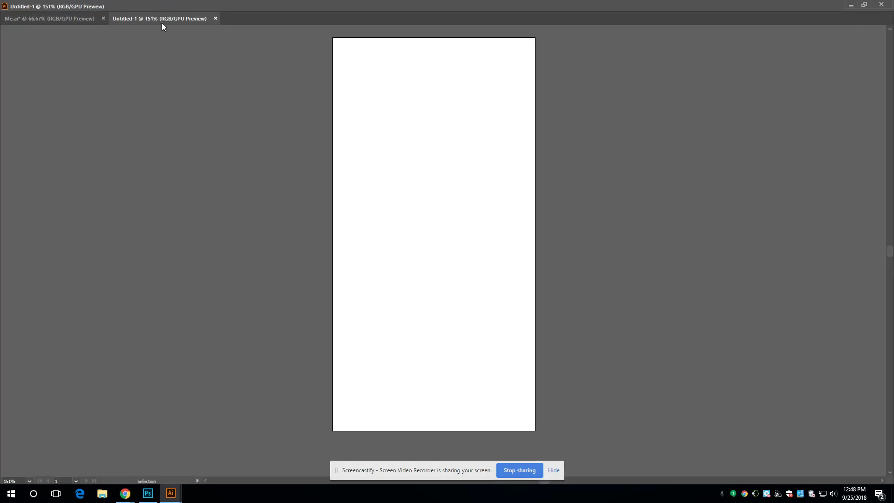
click(864, 5)
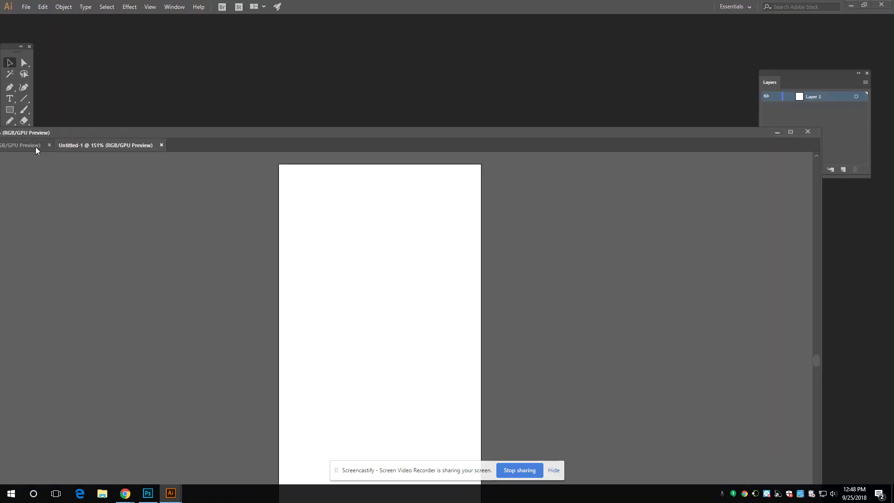
drag(35, 146, 28, 181)
click(805, 176)
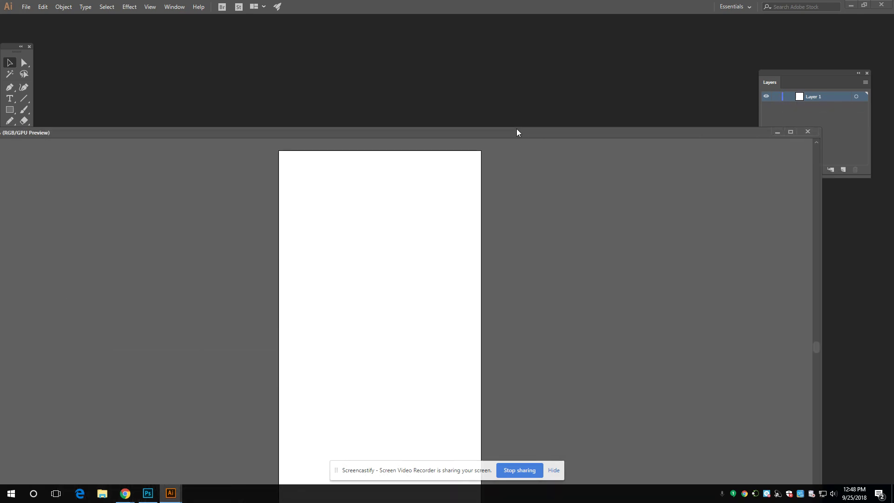
drag(516, 129, 539, 82)
click(788, 71)
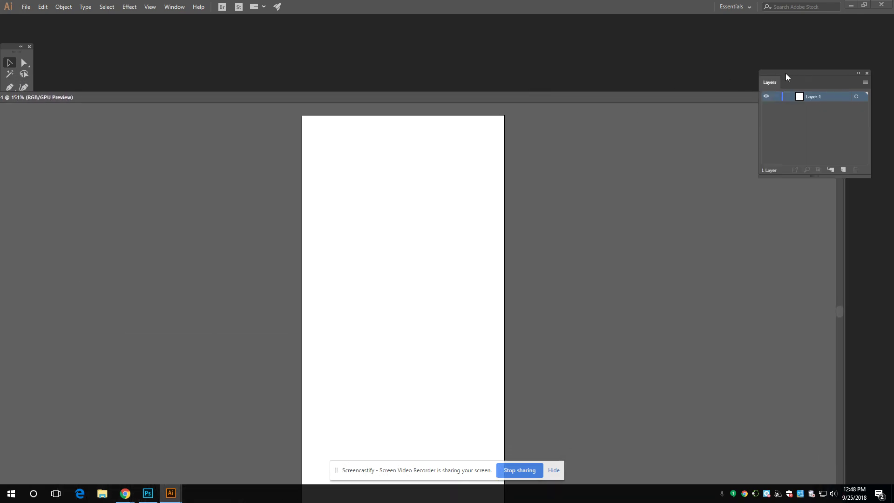
drag(701, 105, 689, 47)
click(802, 40)
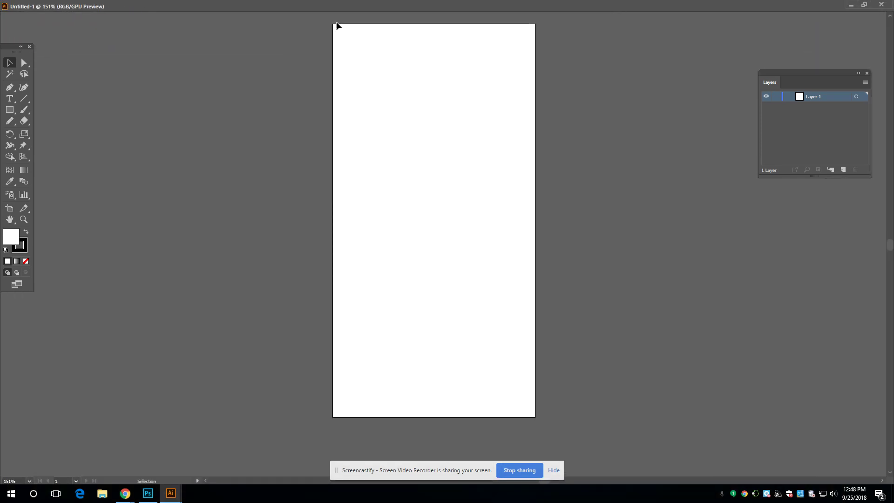
Place the ice-cream photo into Untitled-1
click(865, 5)
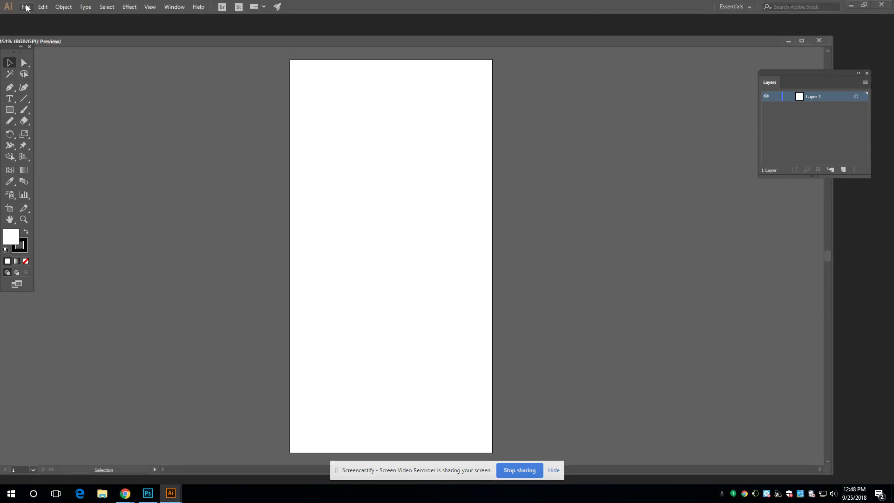
click(26, 6)
click(57, 158)
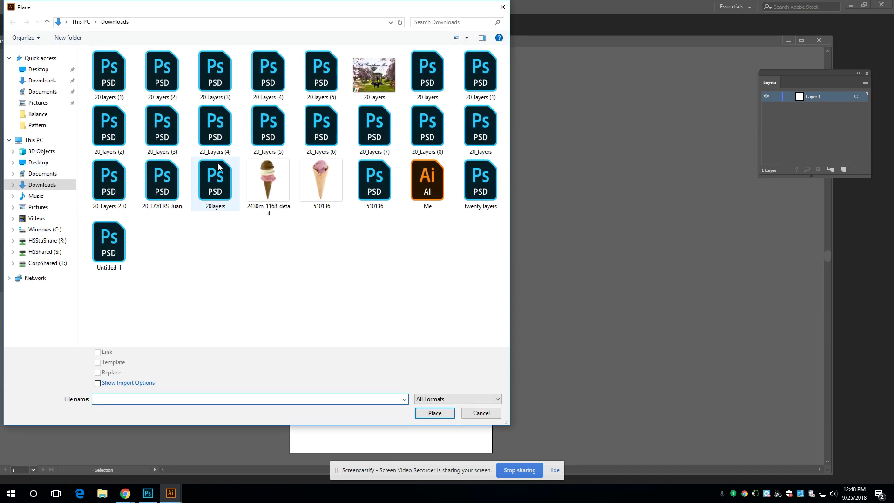
click(269, 187)
click(425, 412)
click(345, 195)
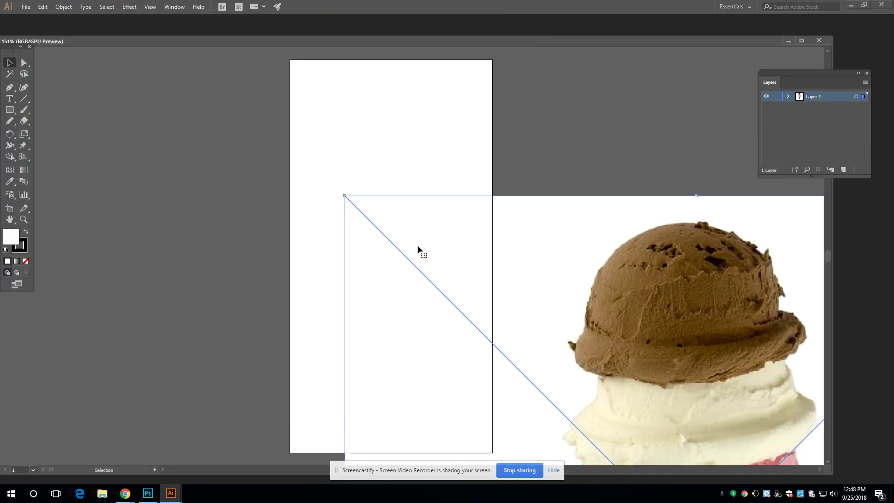
Shrink the photo, centre it over the artboard, and deselect it
drag(367, 204, 260, 116)
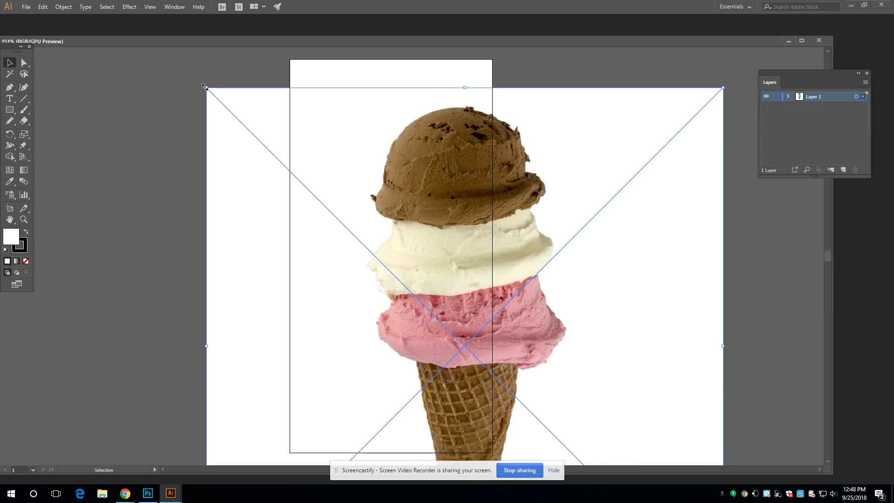
drag(208, 88, 390, 271)
drag(468, 353, 309, 187)
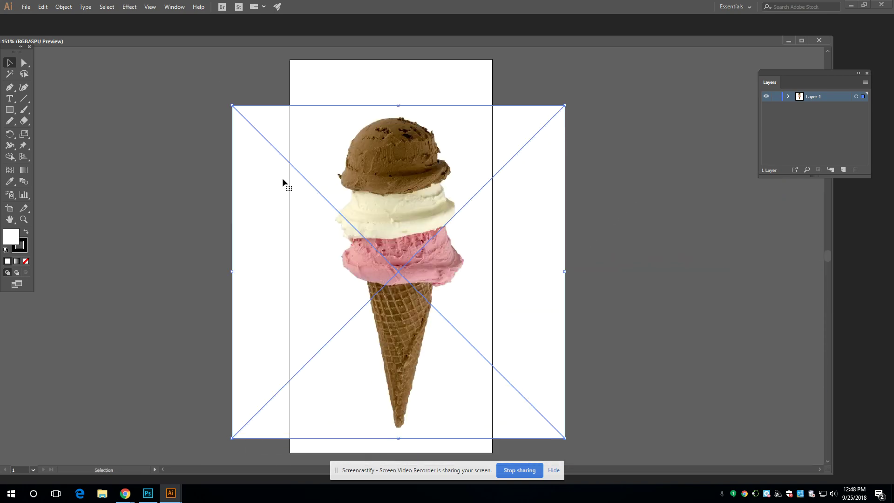
click(622, 241)
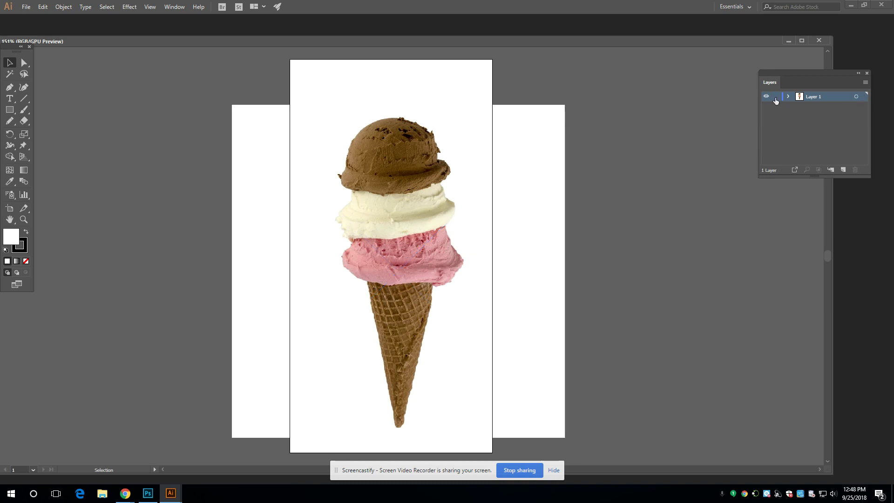
drag(781, 74, 657, 58)
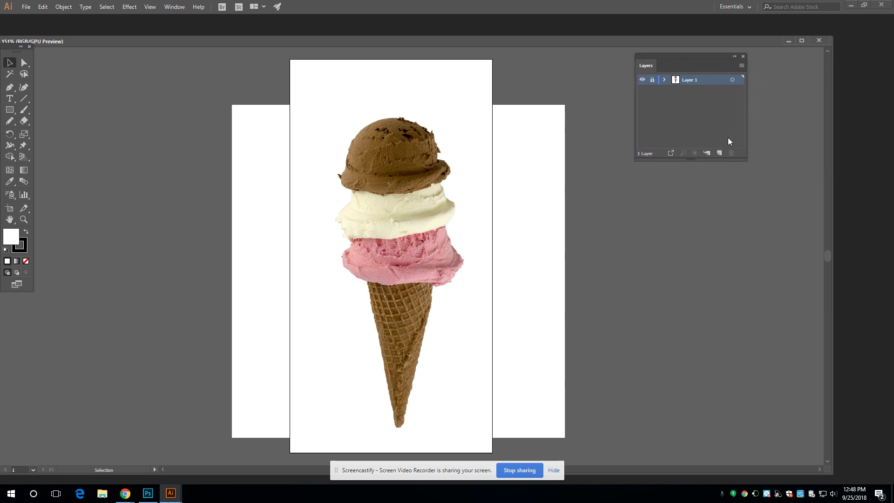
Add a new layer named 'lines', then select the ice-cream photo on Layer 1
click(719, 153)
double_click(691, 80)
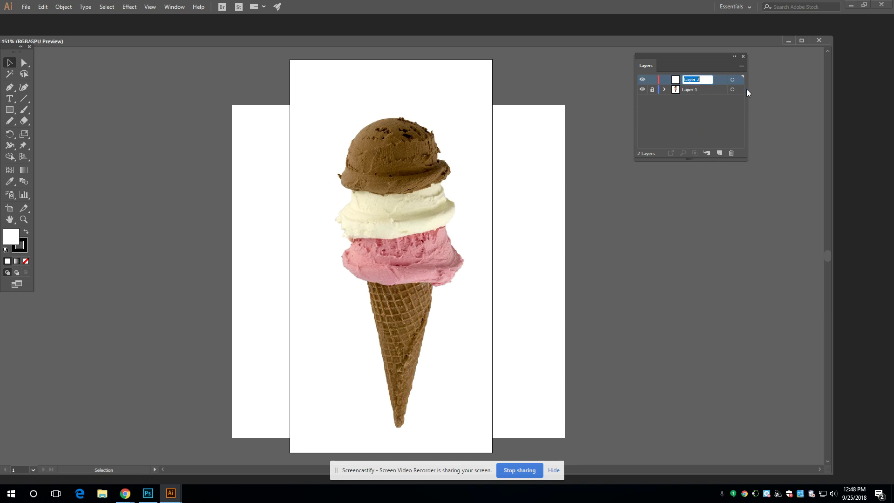
text(lines)
key(Return)
click(676, 91)
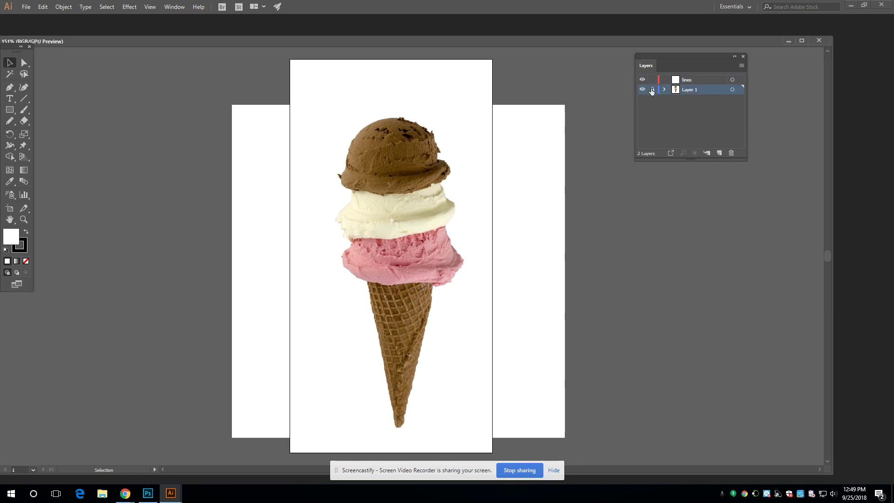
click(410, 259)
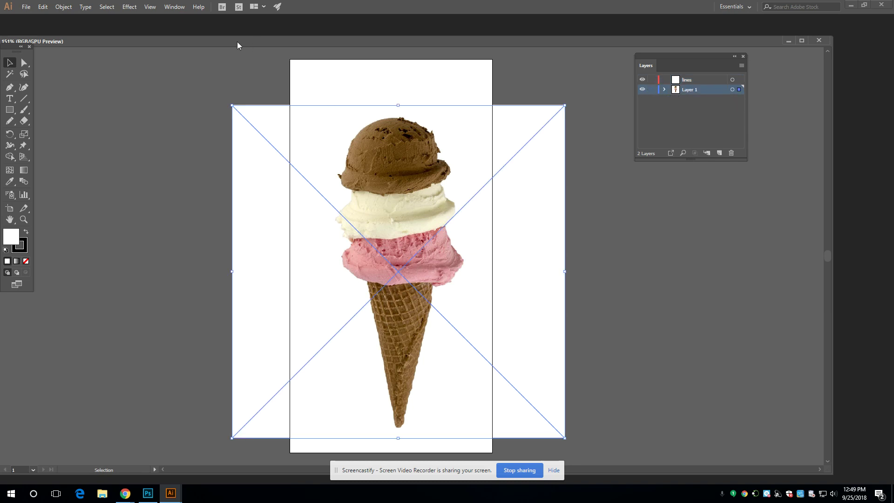
Hide and restore the Tools panel, and briefly view the linked photo's properties
click(169, 7)
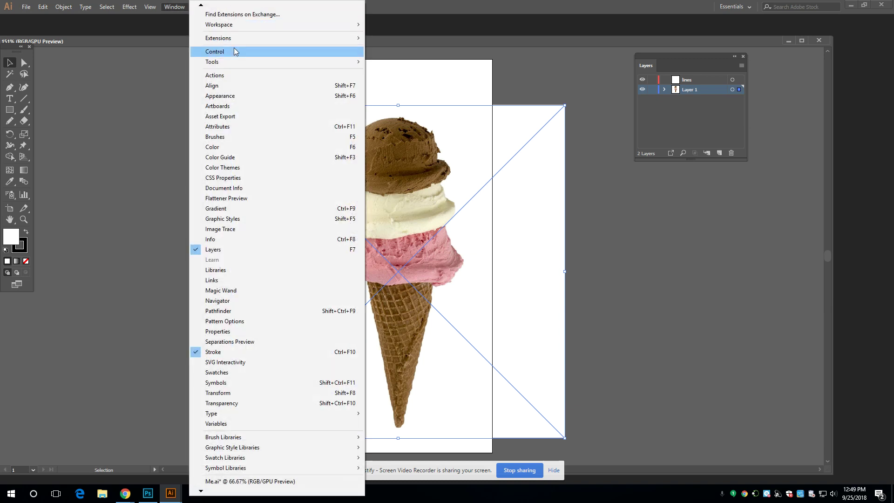
mouse_move(232, 63)
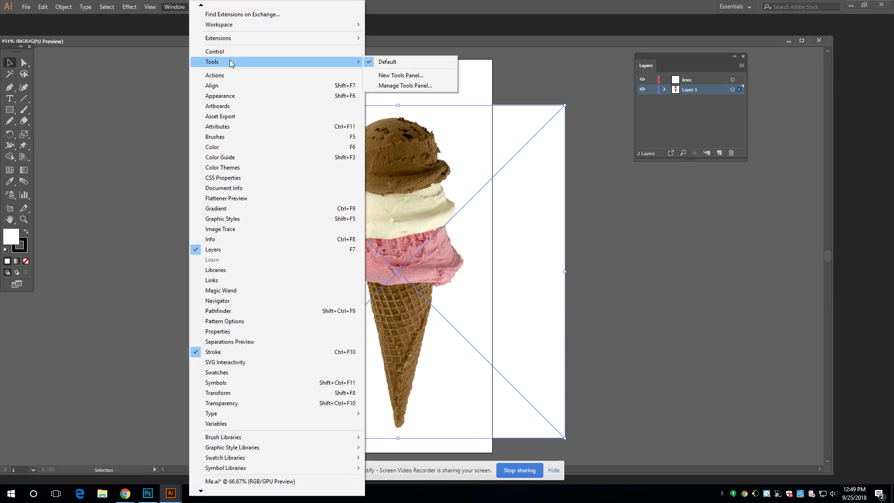
click(382, 62)
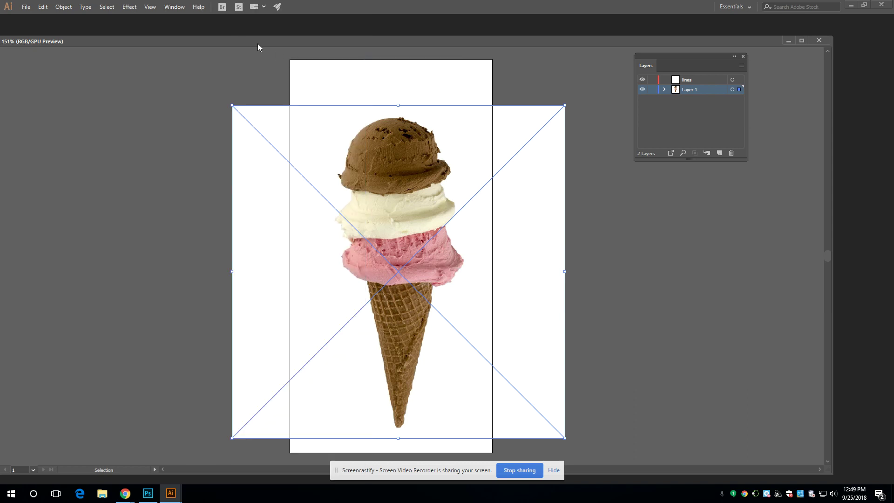
click(178, 7)
mouse_move(222, 65)
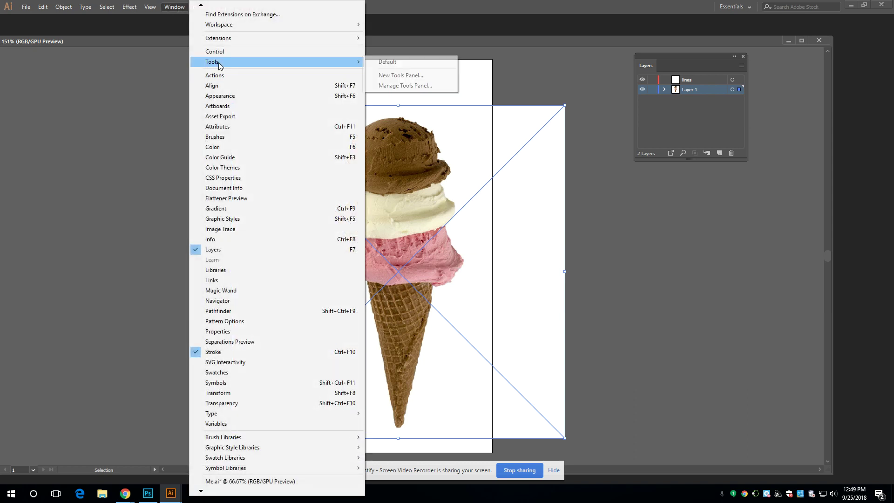
click(398, 67)
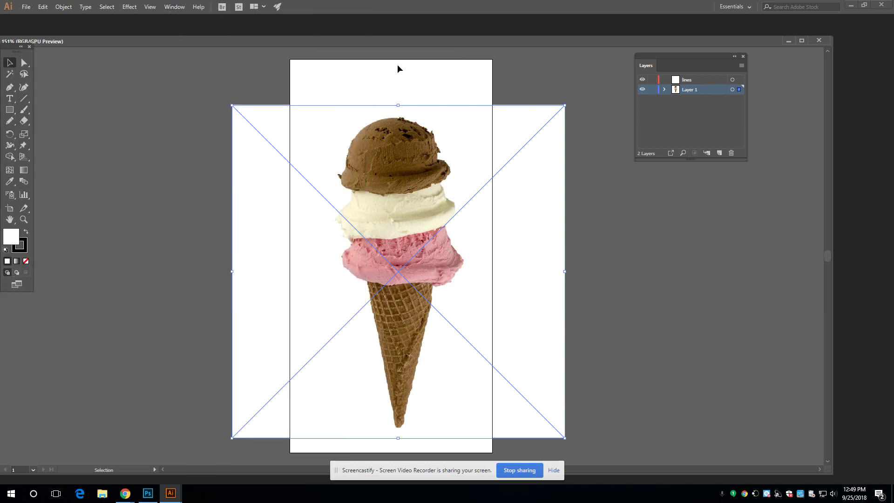
click(178, 8)
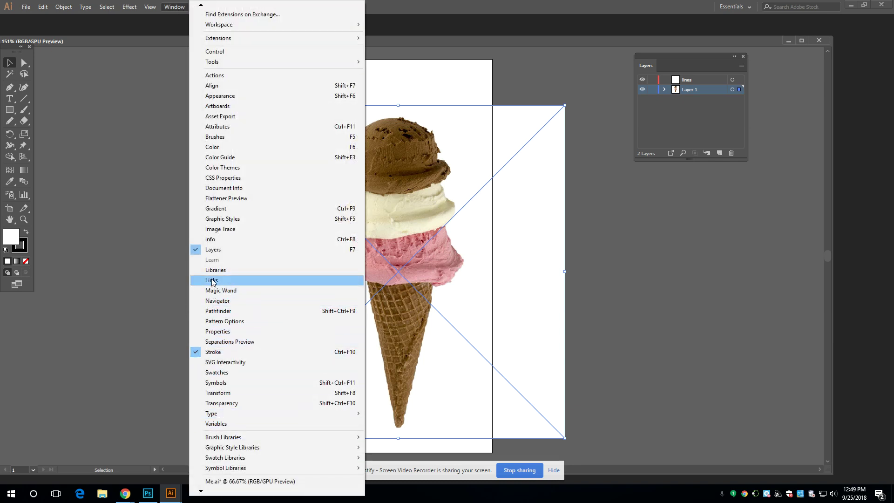
click(218, 331)
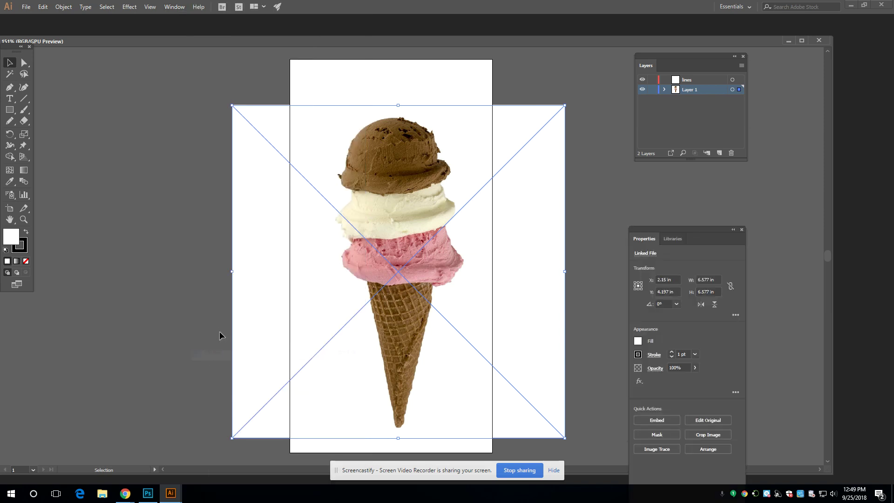
click(742, 230)
click(171, 8)
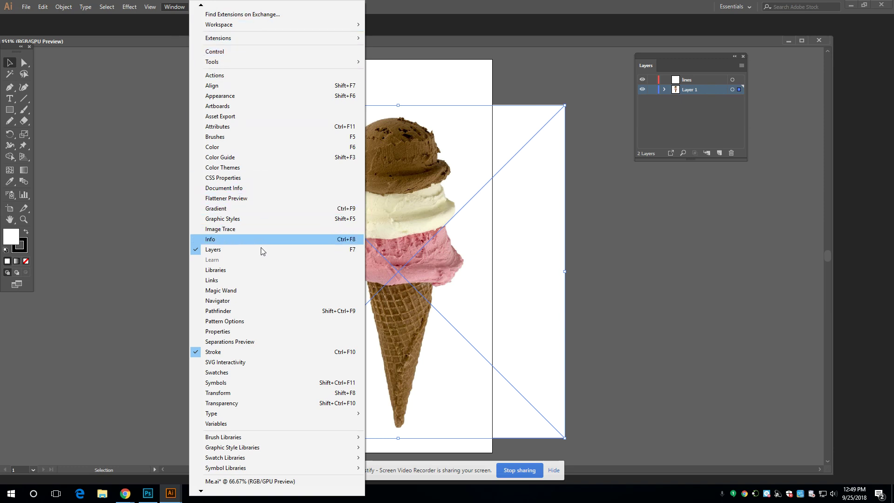
Set the photo's opacity to 54%, lock Layer 1, and make 'lines' active
click(247, 404)
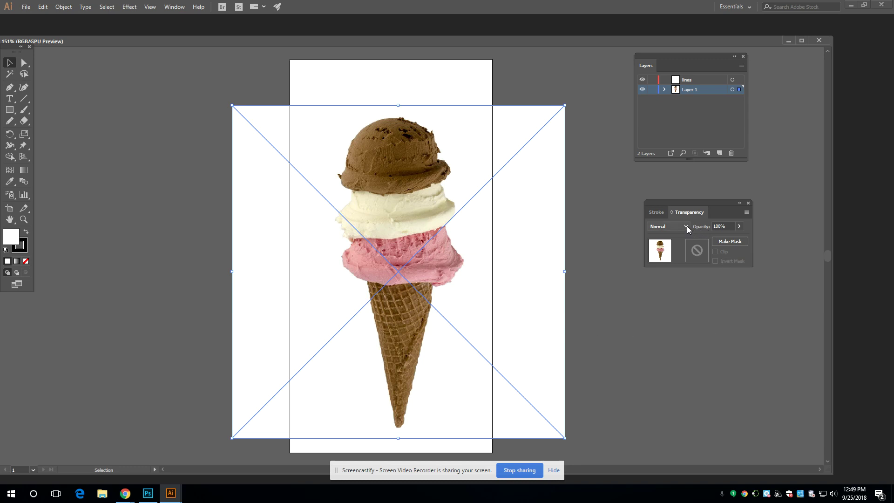
click(739, 226)
click(722, 237)
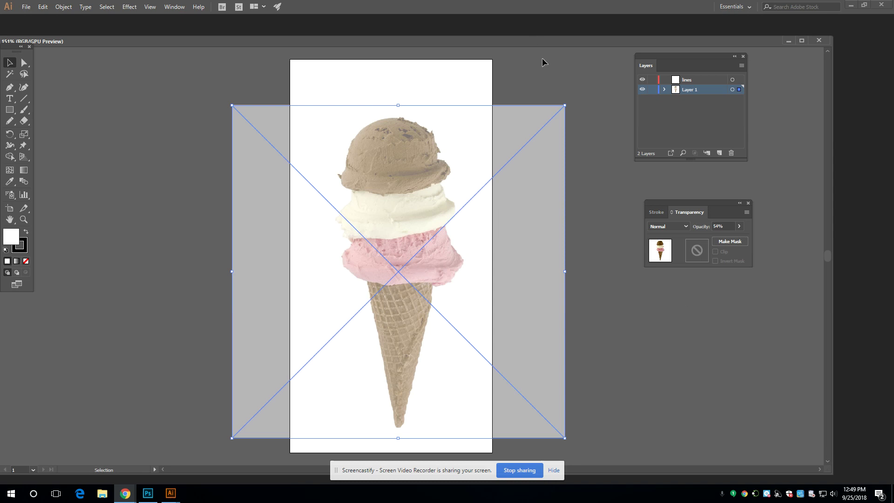
click(652, 89)
click(700, 81)
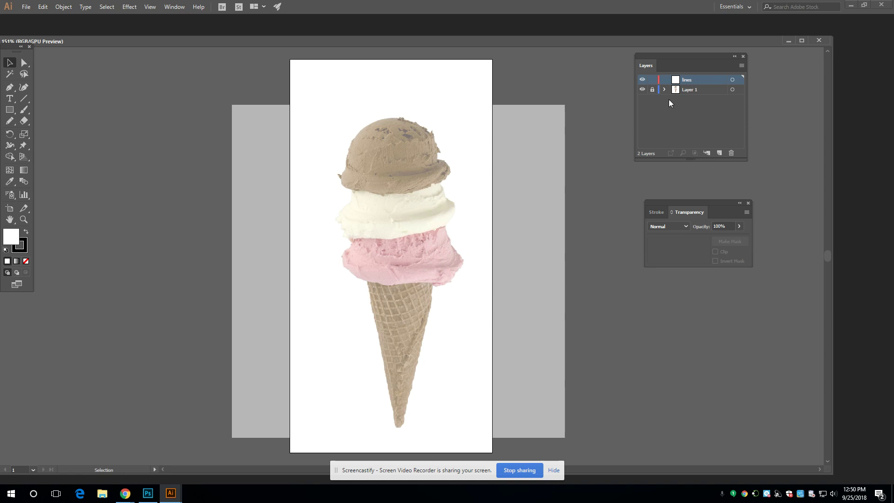
With fill set to None, trace the cone's outline using the Pencil tool
key(n)
click(25, 262)
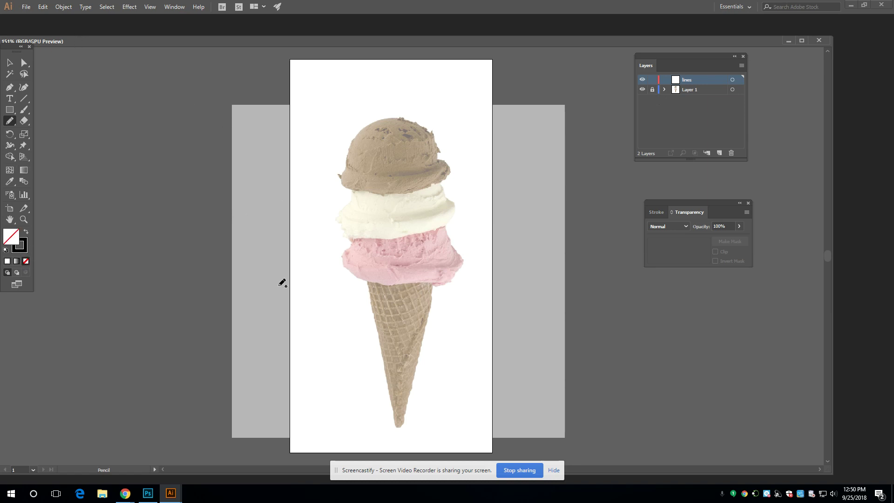
drag(327, 369, 327, 274)
key(ctrl+z)
mouse_move(400, 425)
mouse_down()
mouse_move(364, 278)
mouse_move(400, 288)
mouse_move(438, 280)
mouse_move(401, 425)
mouse_up()
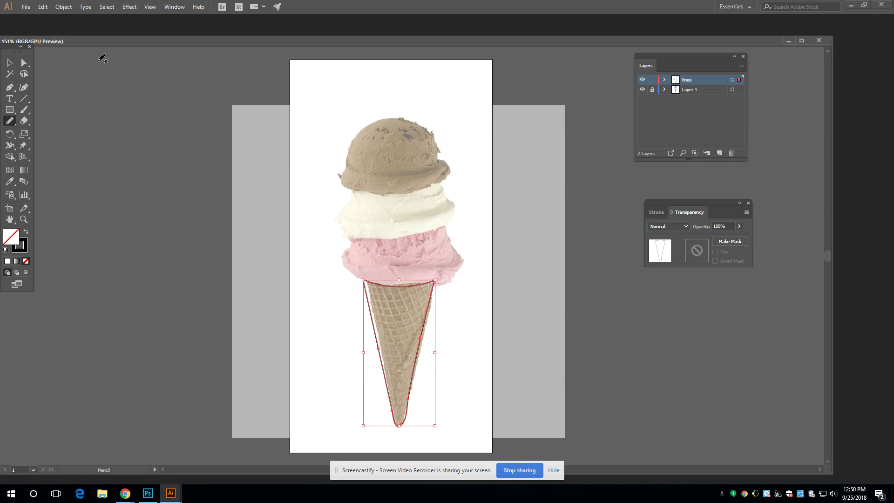
key(ctrl+equal)
key(ctrl+equal)
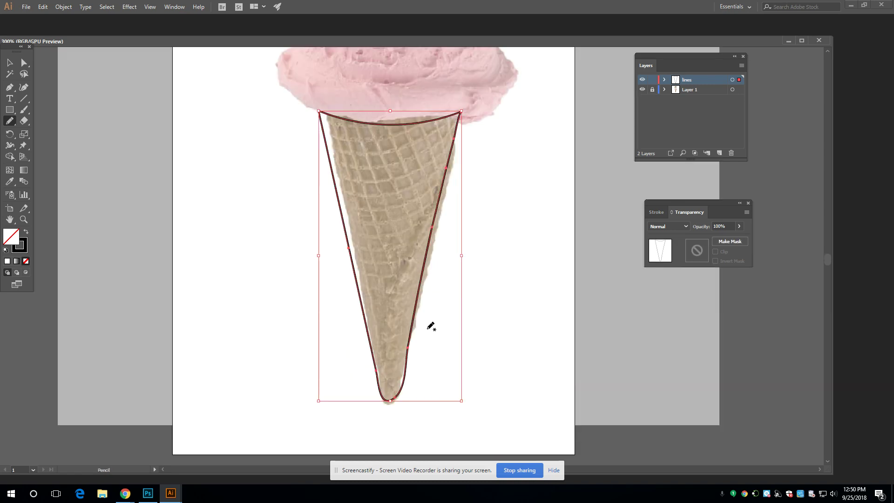
drag(394, 303, 408, 398)
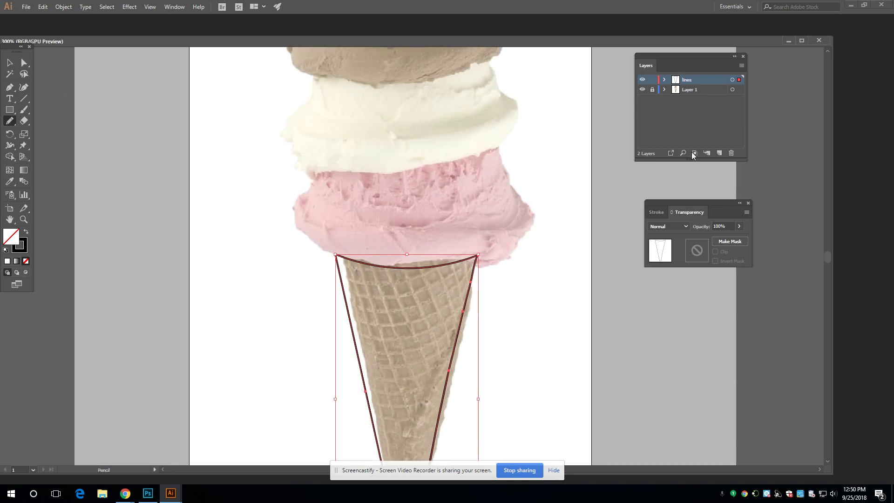
Give the cone outline a 3 pt stroke, butt caps, and the lens Width Profile 1
click(656, 212)
click(679, 224)
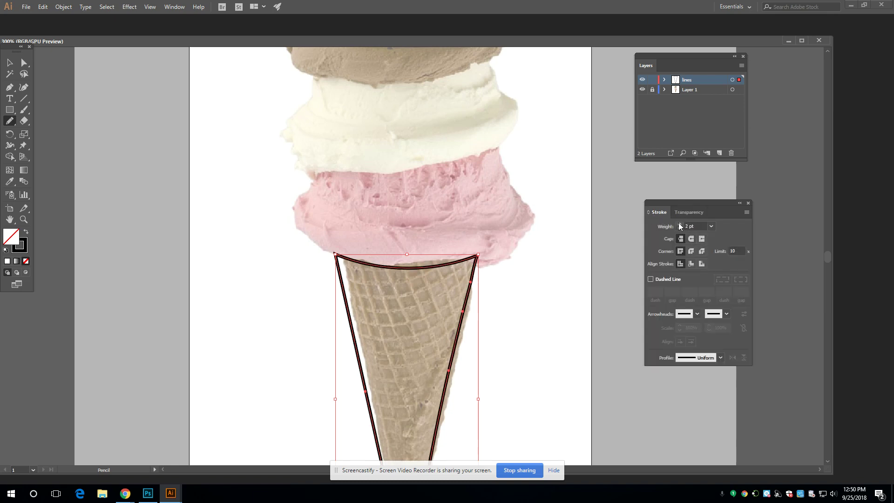
click(678, 224)
click(678, 224)
click(679, 224)
click(679, 223)
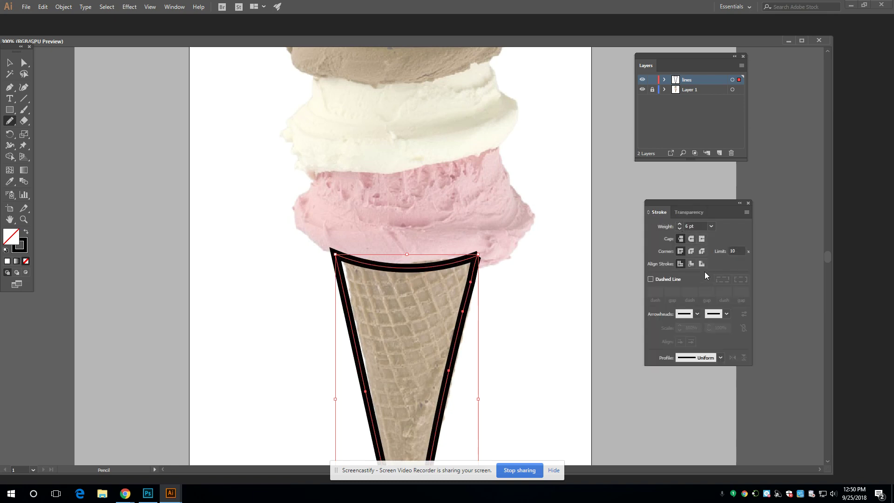
click(681, 238)
click(721, 359)
click(711, 384)
mouse_move(535, 372)
mouse_down()
mouse_move(499, 143)
mouse_move(479, 227)
mouse_move(485, 317)
mouse_move(474, 248)
mouse_up()
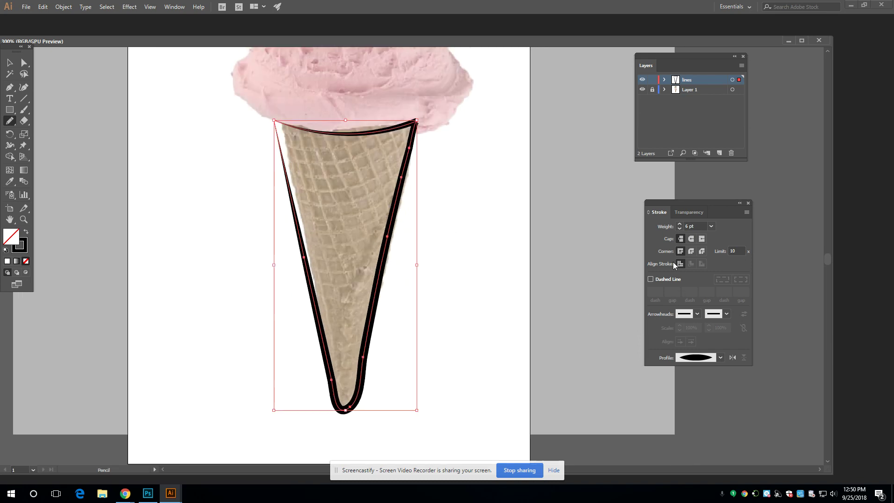
click(680, 229)
click(679, 229)
click(680, 229)
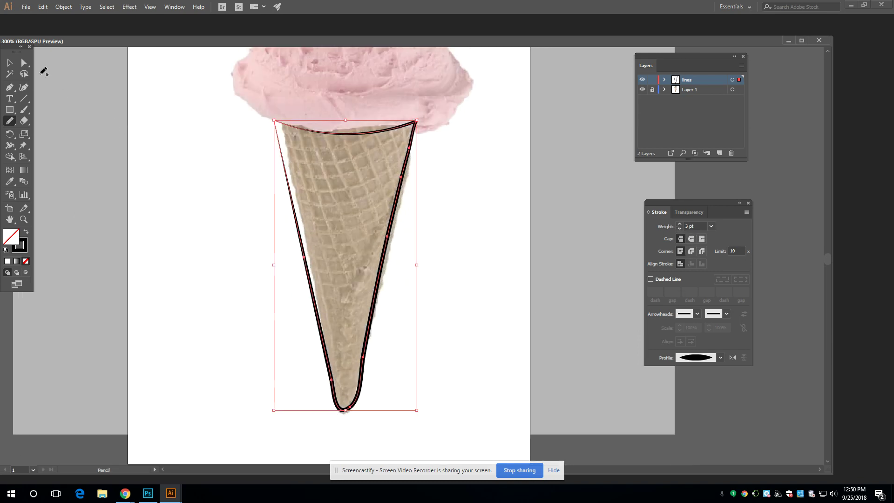
click(9, 63)
click(168, 190)
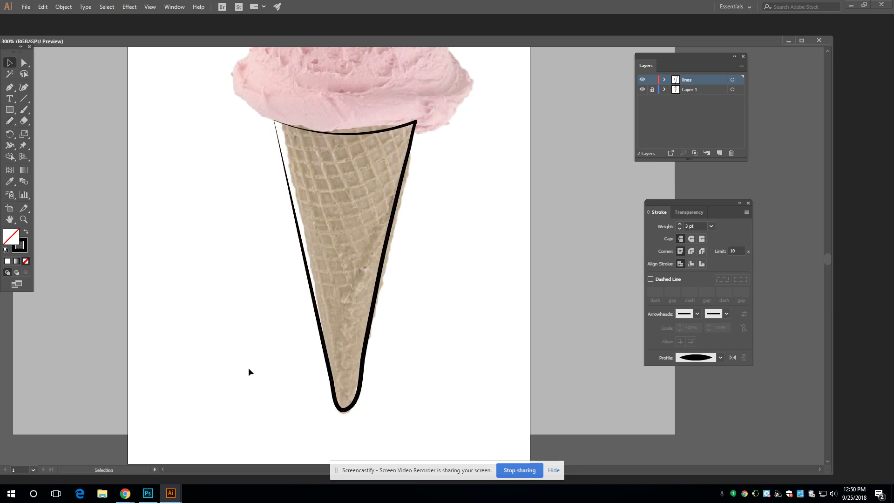
Use the Width tool to thicken the cone stroke near the tip and thin its left edge
click(370, 339)
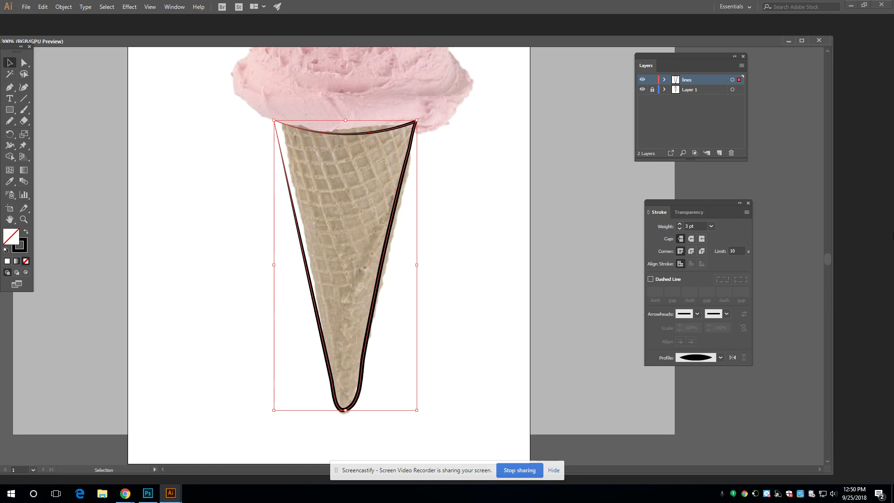
key(shift+w)
key(ctrl+plus)
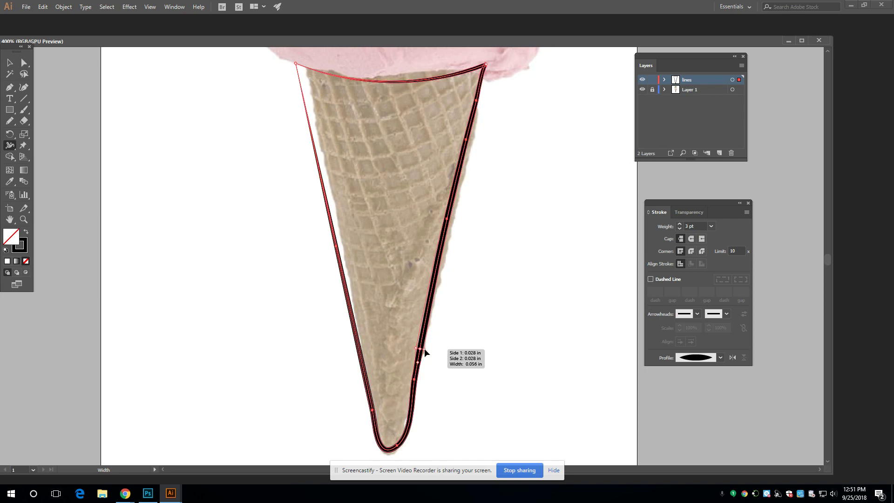
drag(421, 348, 423, 348)
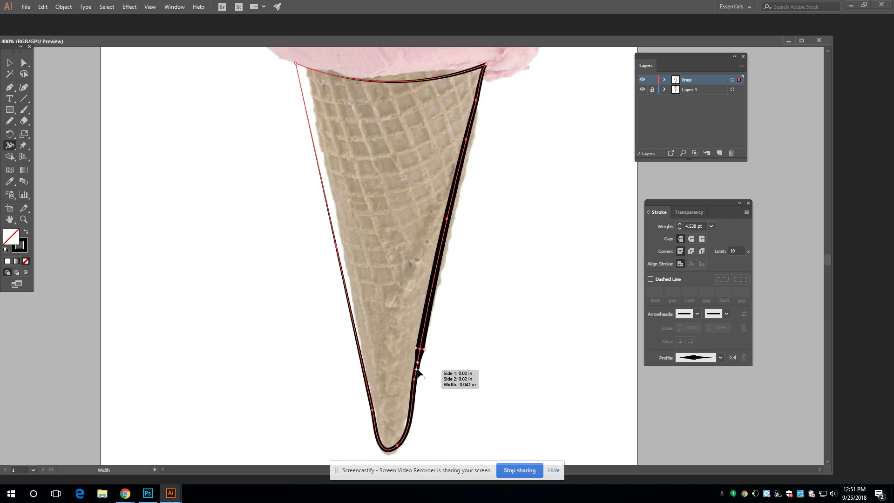
key(ctrl+z)
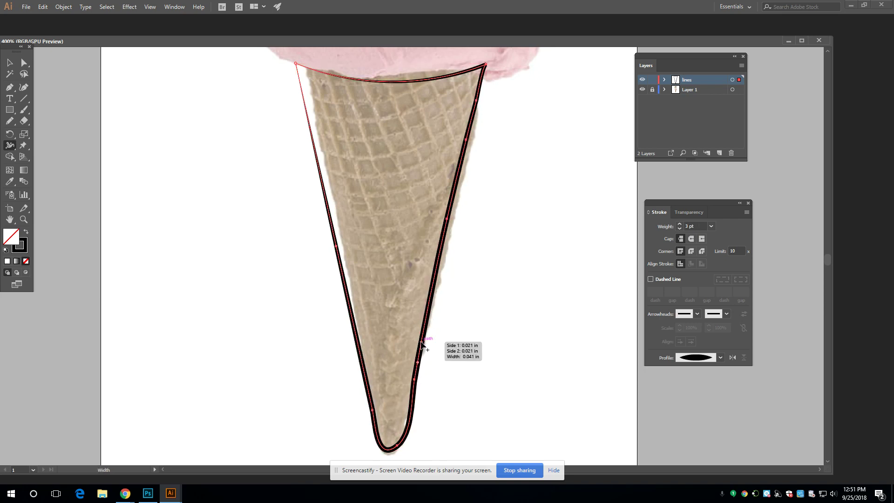
drag(414, 393, 418, 391)
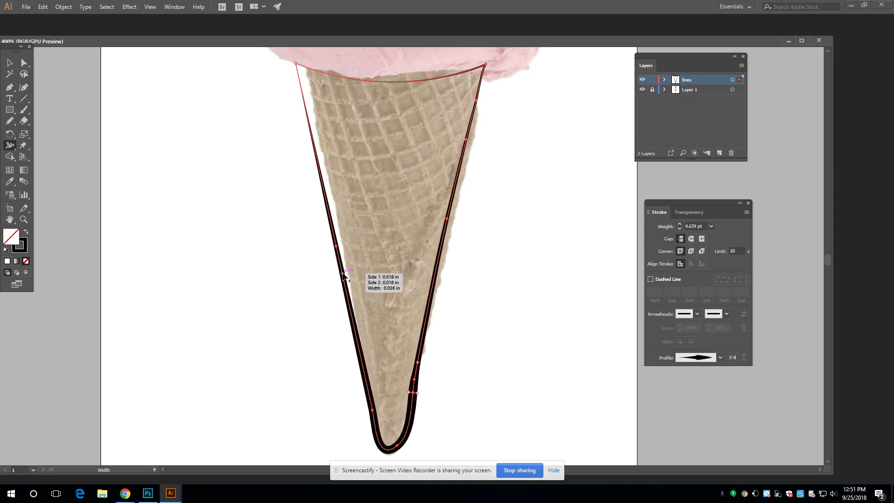
drag(341, 278, 344, 278)
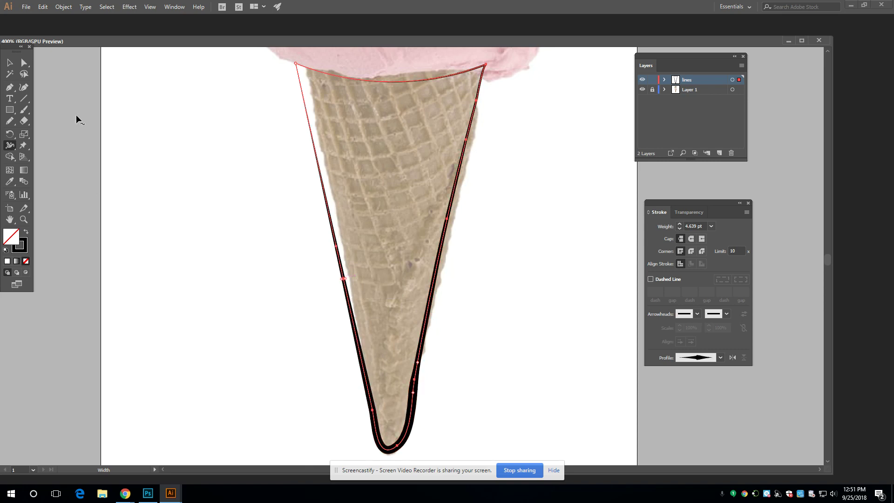
key(v)
click(163, 191)
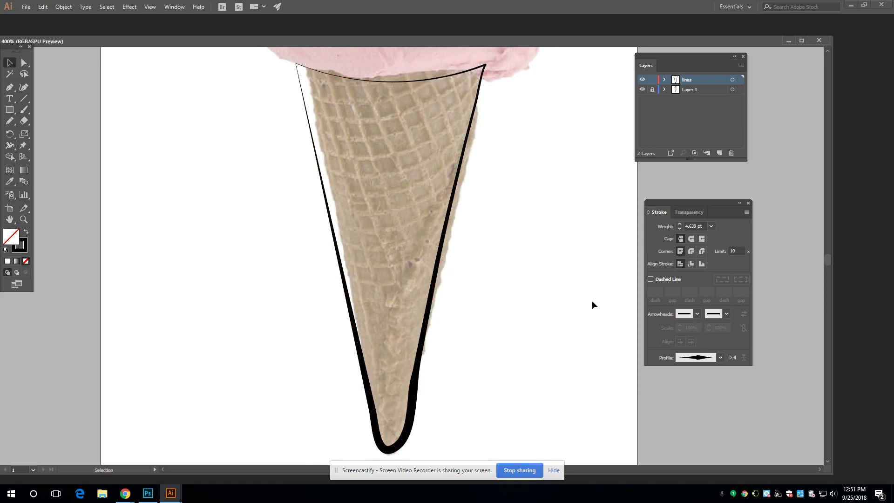
Pan up to the scoops and trace the pink middle scoop with the Pencil tool
drag(546, 181, 413, 230)
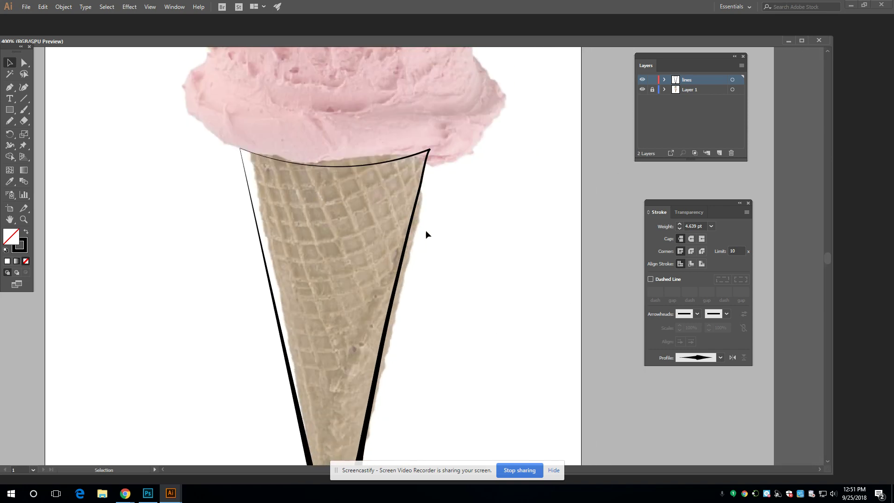
drag(511, 252, 456, 419)
key(n)
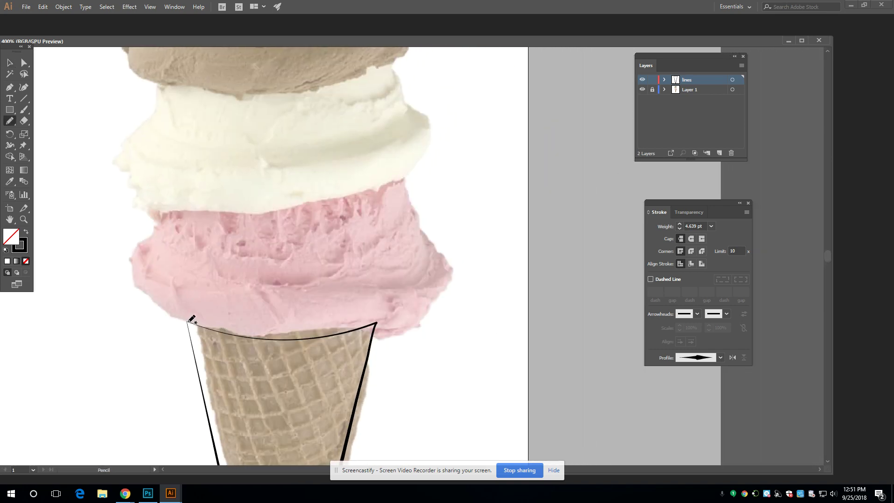
mouse_move(184, 320)
mouse_down()
mouse_move(141, 286)
mouse_move(135, 254)
mouse_move(158, 239)
mouse_move(165, 213)
mouse_move(185, 207)
mouse_move(257, 215)
mouse_move(400, 185)
mouse_move(451, 277)
mouse_move(440, 306)
mouse_move(399, 340)
mouse_move(373, 343)
mouse_move(370, 323)
mouse_move(332, 340)
mouse_move(276, 345)
mouse_move(180, 316)
mouse_up()
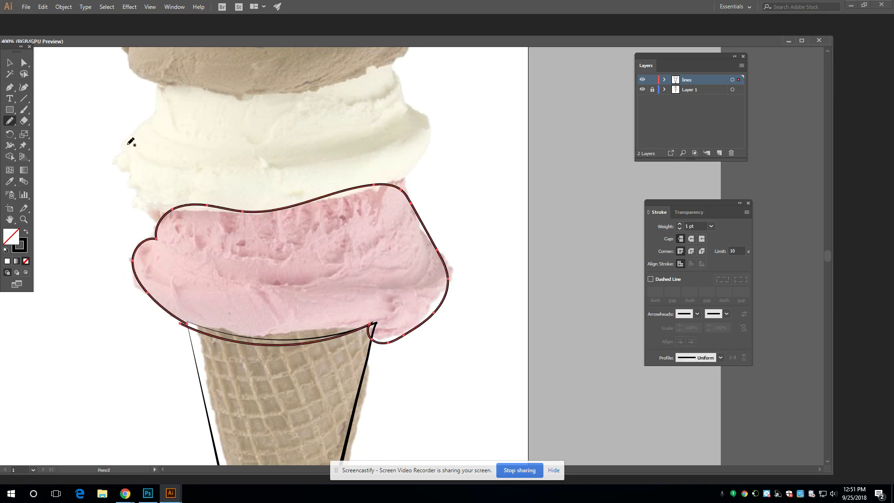
click(12, 62)
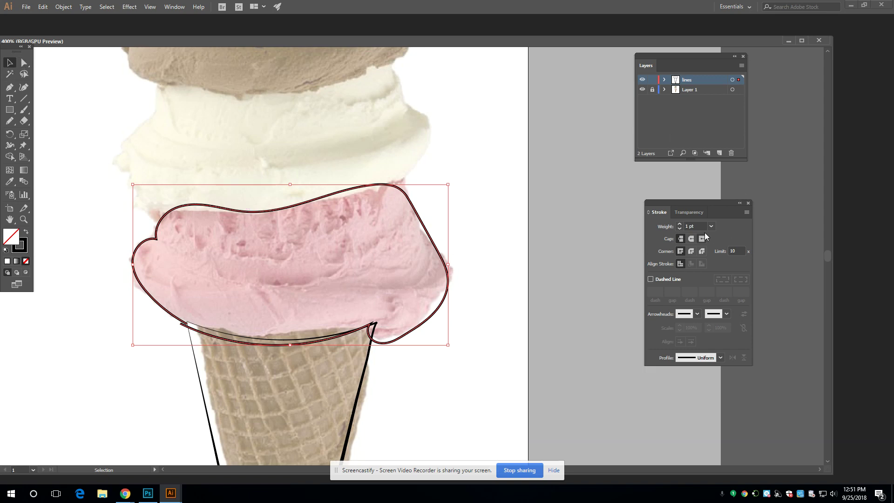
Give the pink scoop outline a 3 pt stroke with a tapered width profile
click(680, 225)
click(681, 225)
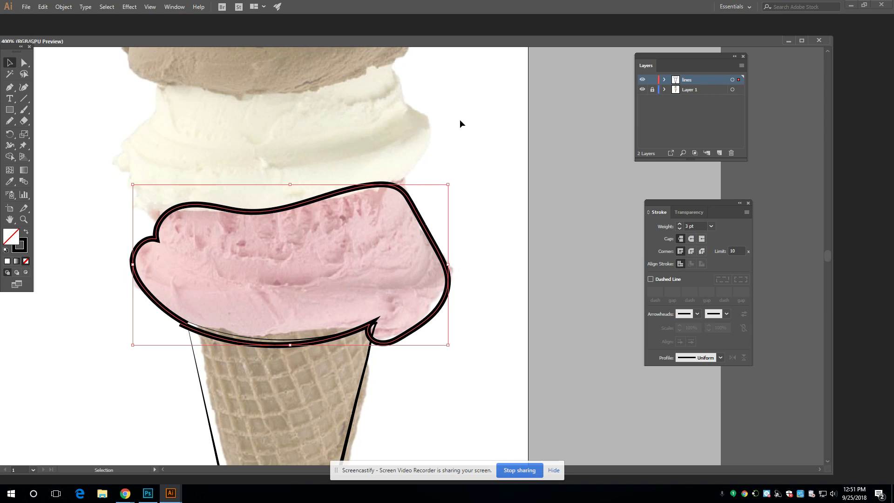
click(719, 357)
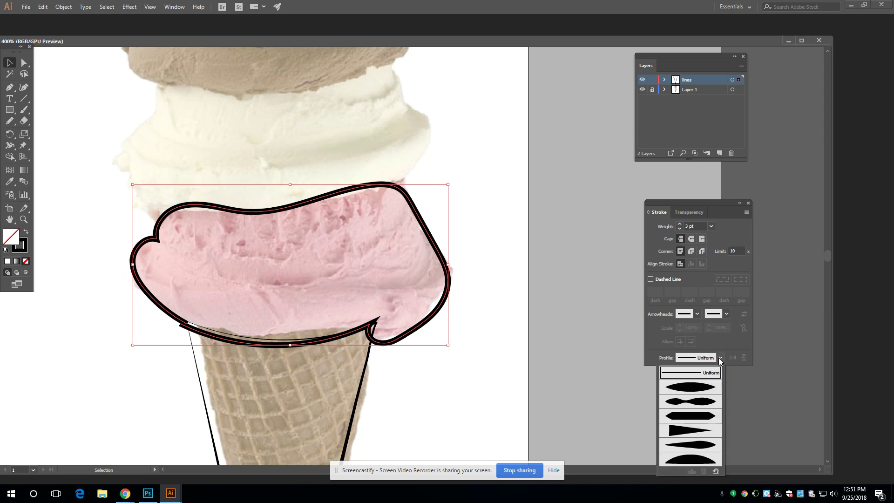
click(689, 428)
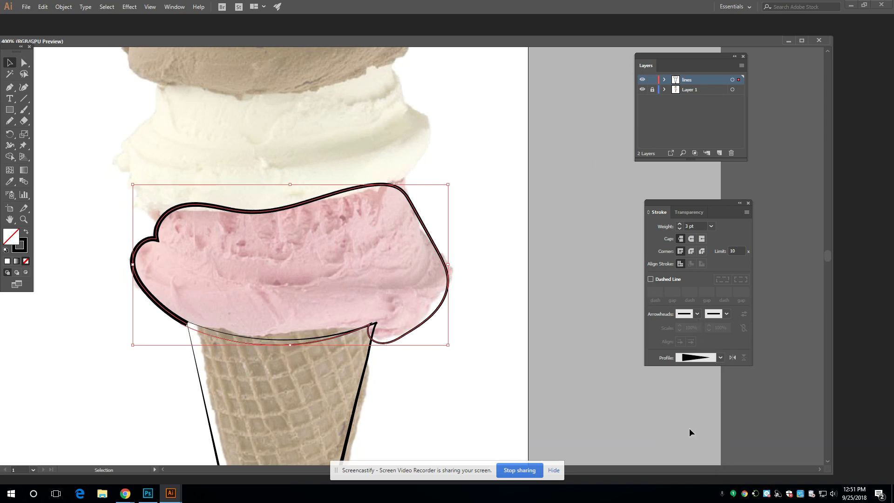
click(598, 406)
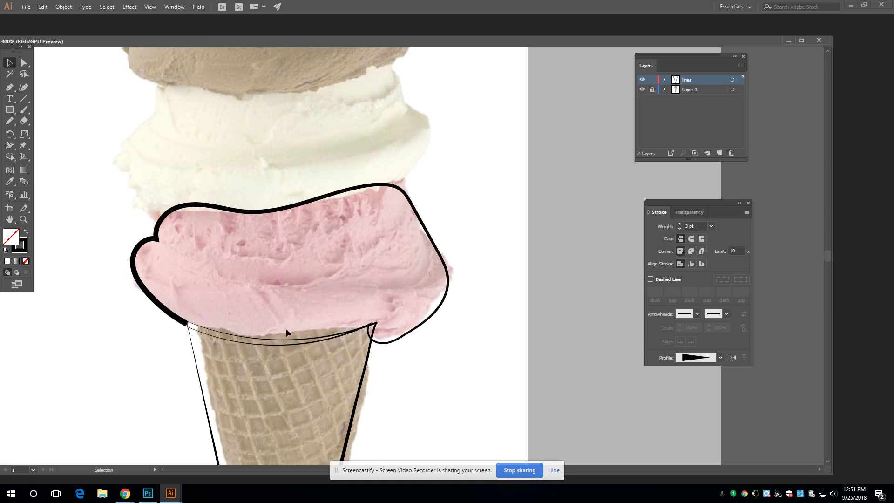
Undo an accidental shift of the cone outline, then toggle the photo layer off and on to check
drag(271, 339, 265, 342)
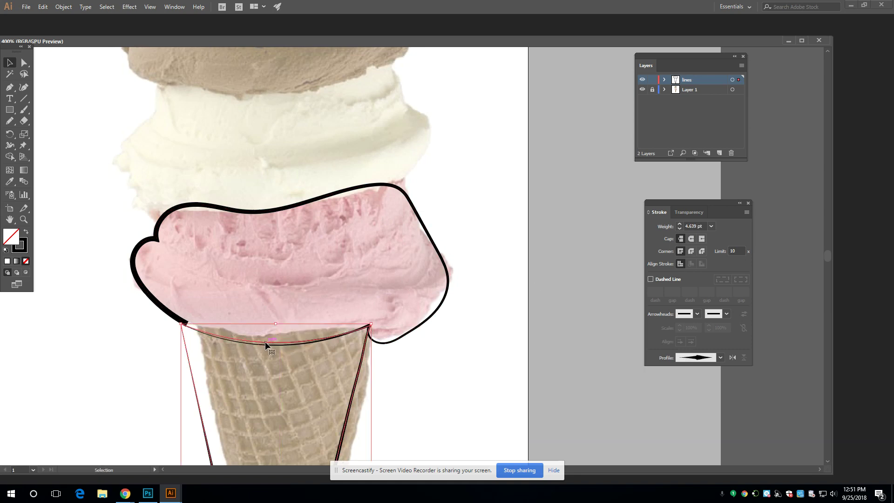
key(ctrl+z)
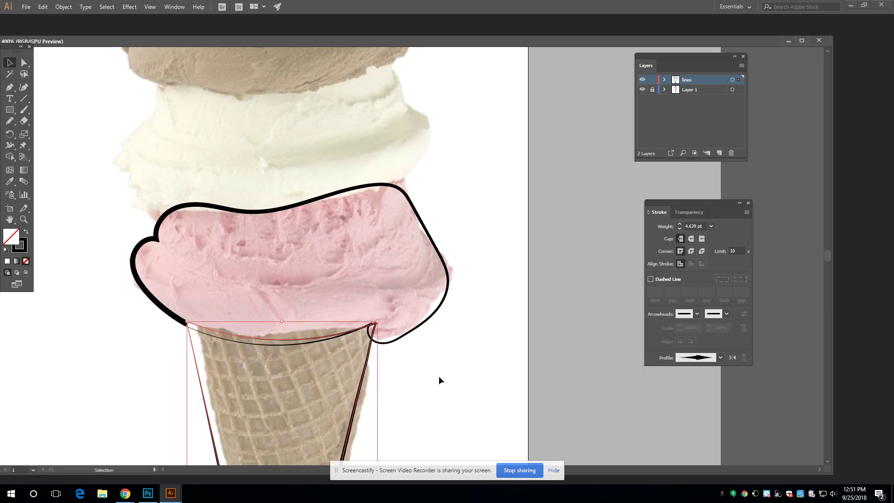
click(460, 386)
click(642, 89)
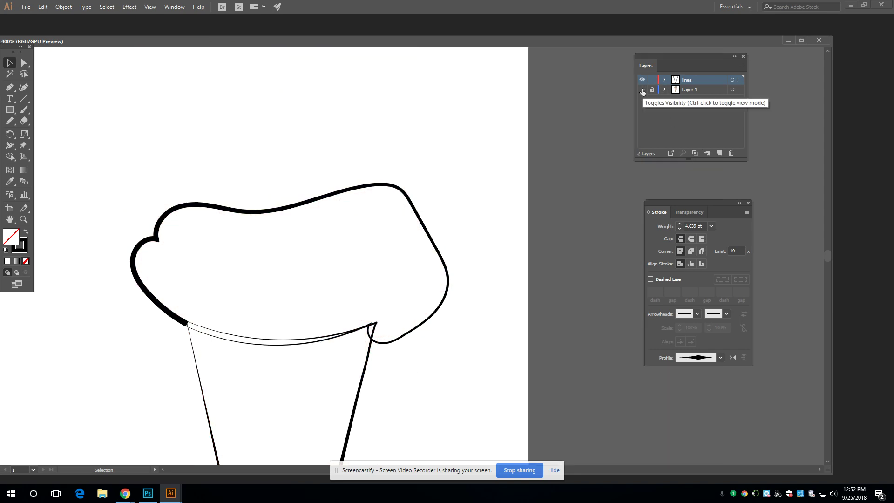
click(642, 90)
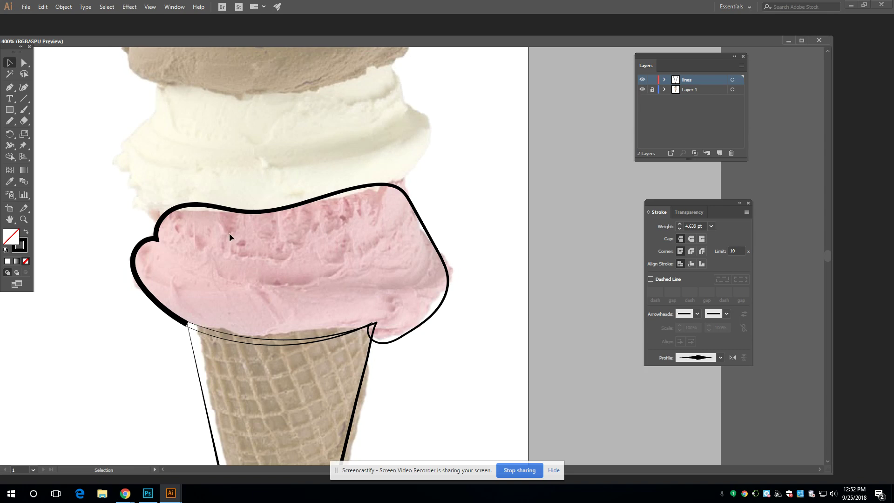
Pan up and trace the vanilla scoop's outline freehand with the Pencil (N)
drag(229, 238, 248, 381)
key(n)
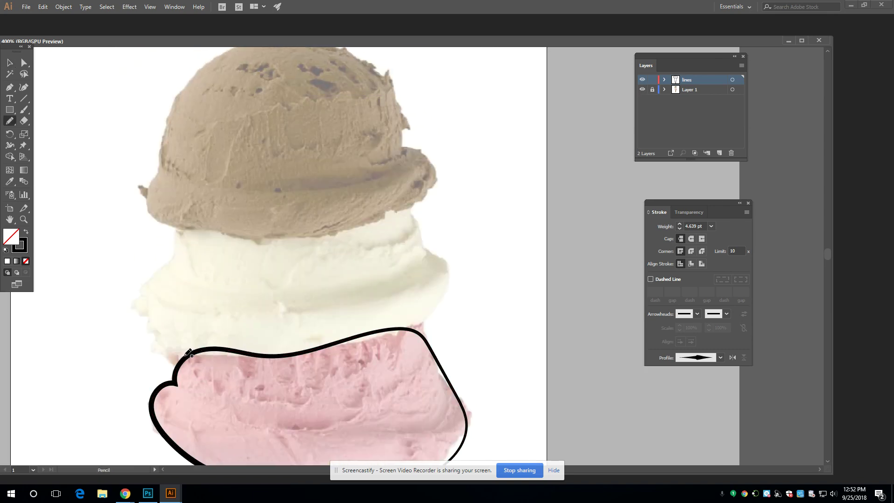
mouse_move(185, 356)
mouse_down()
mouse_move(131, 306)
mouse_move(149, 276)
mouse_move(175, 261)
mouse_move(180, 228)
mouse_up()
Outline the chocolate scoop from its lower edge, up the left side, over the top and closed
mouse_move(407, 210)
mouse_down()
mouse_move(425, 249)
mouse_move(449, 268)
mouse_move(450, 285)
mouse_move(413, 330)
mouse_up()
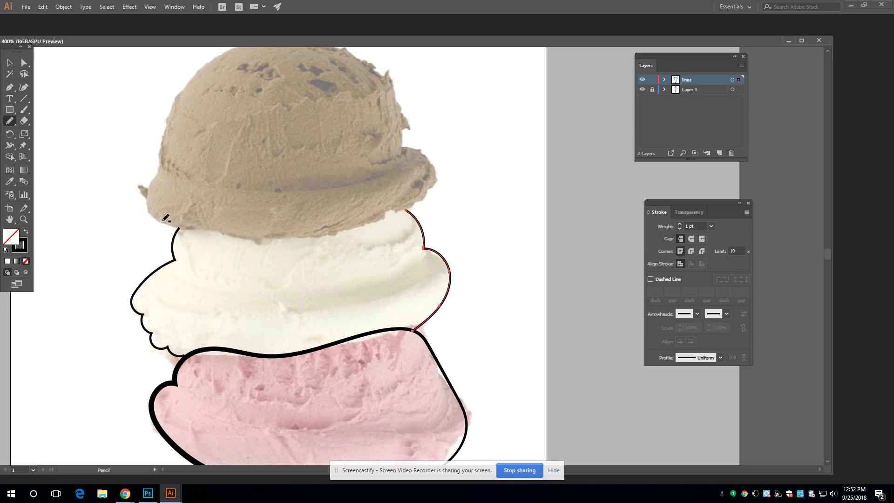
mouse_move(146, 195)
mouse_down()
mouse_move(165, 226)
mouse_move(199, 225)
mouse_move(259, 248)
mouse_move(303, 249)
mouse_move(420, 204)
mouse_move(438, 167)
mouse_move(403, 151)
mouse_up()
drag(277, 190, 278, 190)
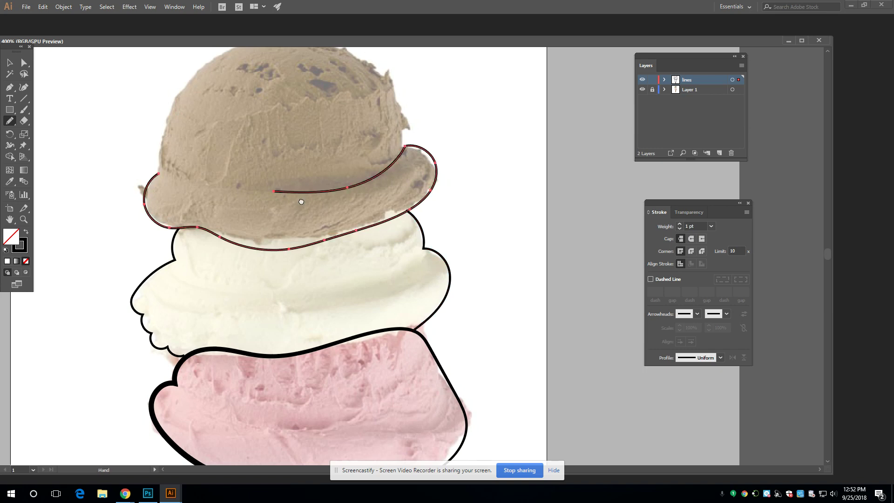
scroll(300, 215, up, 5)
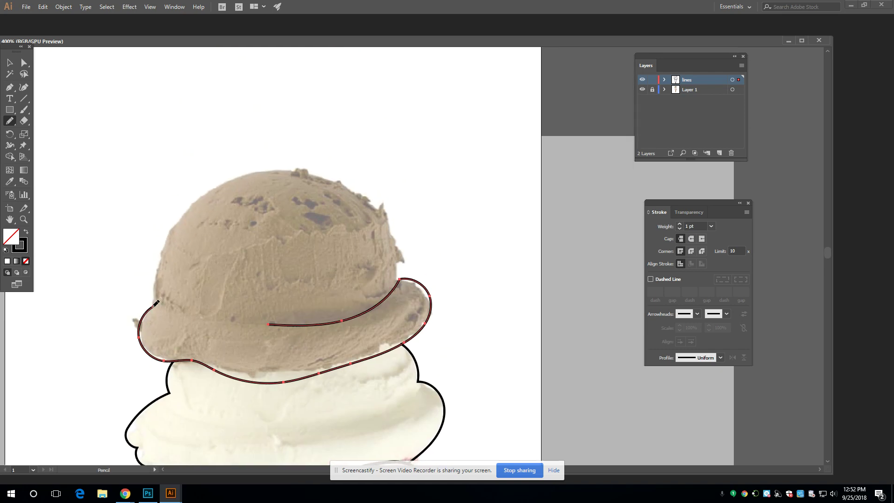
mouse_move(153, 305)
mouse_down()
mouse_move(160, 251)
mouse_move(182, 216)
mouse_move(227, 185)
mouse_move(304, 171)
mouse_up()
drag(395, 228, 400, 280)
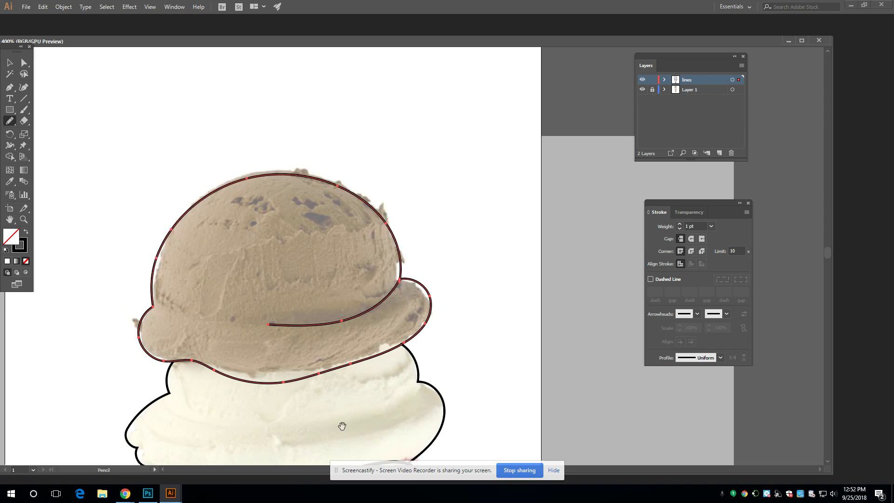
mouse_move(343, 423)
mouse_down()
mouse_move(360, 256)
mouse_move(324, 236)
mouse_up()
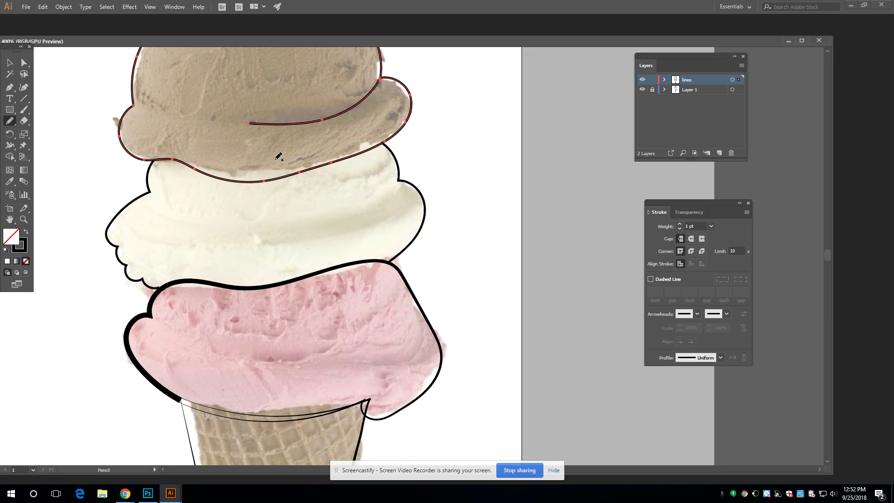
scroll(289, 191, up, 3)
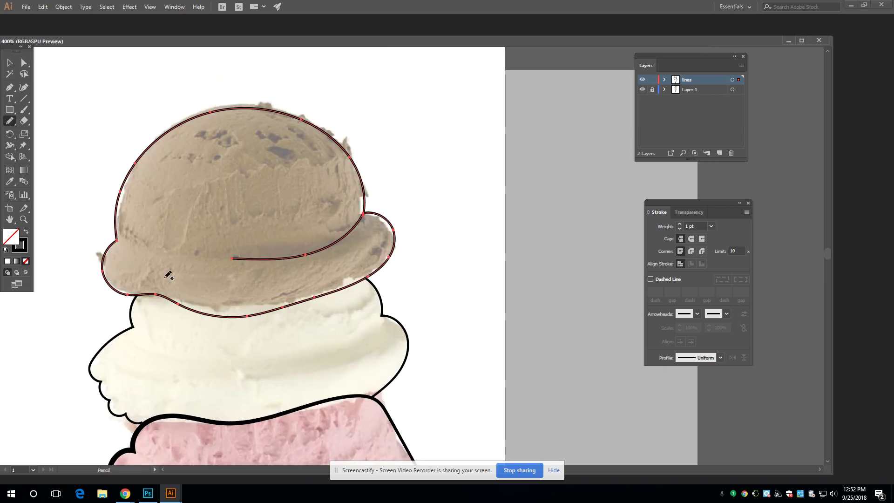
Delete the old pink scoop outline after checking the lines with the photo hidden
key(v)
click(116, 100)
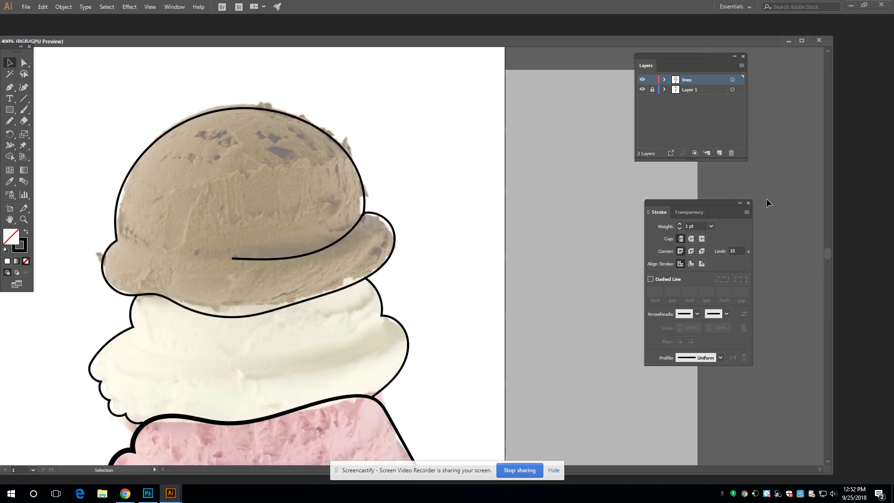
click(642, 90)
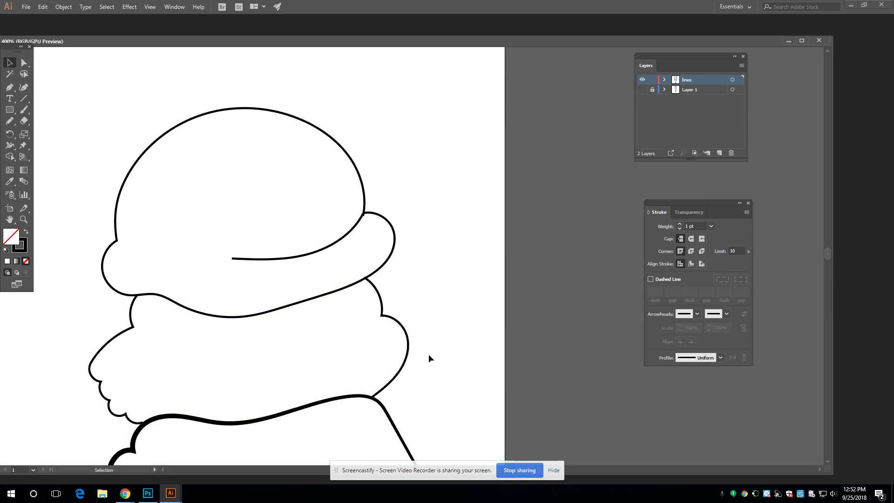
drag(429, 367, 470, 183)
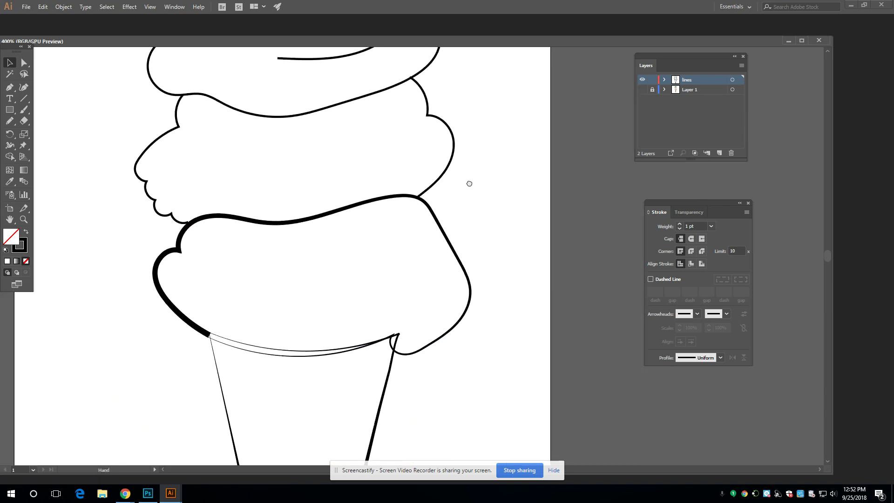
click(443, 229)
key(Delete)
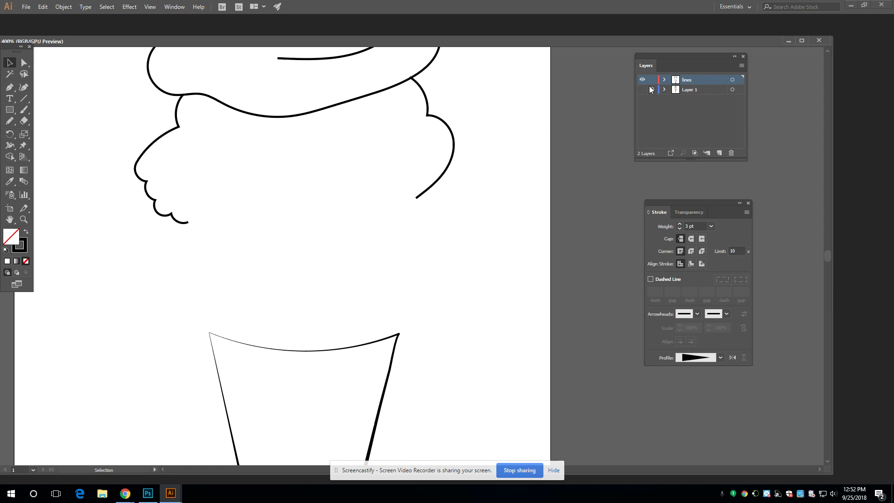
click(643, 89)
Redraw the pink scoop's left edge and top with the Pencil, redoing the misdrawn right edge
key(n)
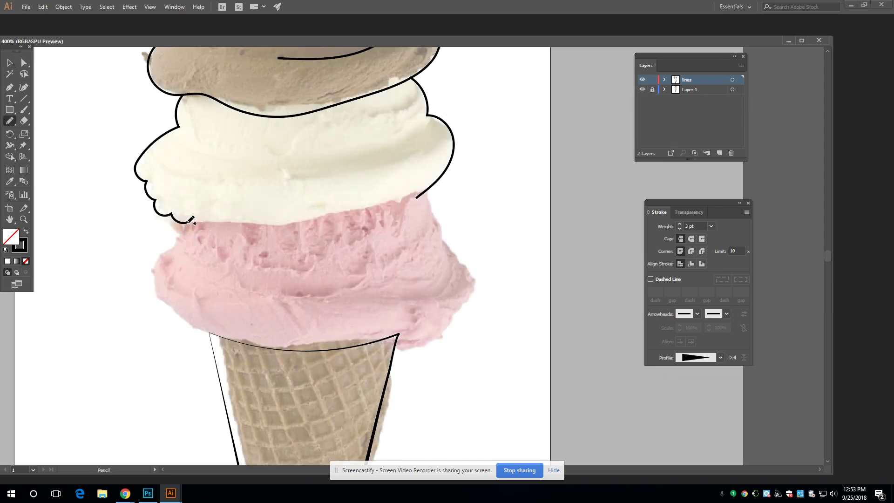
mouse_move(187, 222)
mouse_down()
mouse_move(160, 246)
mouse_move(152, 275)
mouse_move(210, 333)
mouse_up()
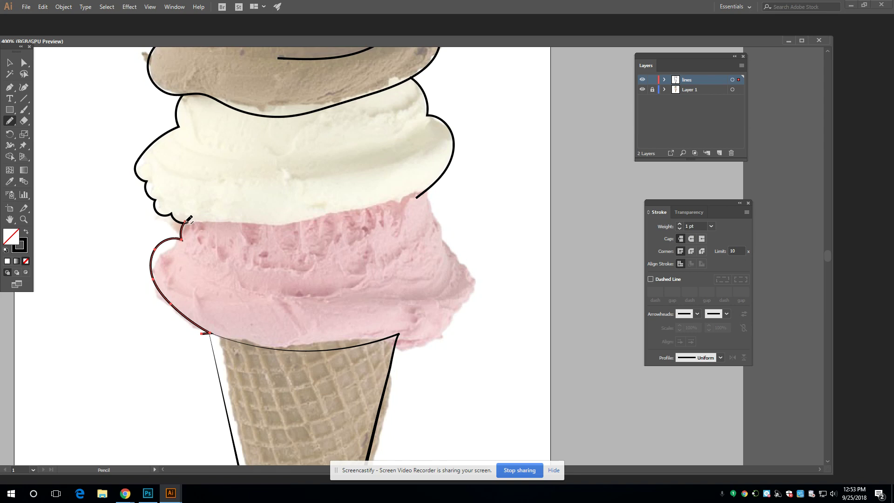
mouse_move(220, 228)
mouse_down()
mouse_move(263, 232)
mouse_move(298, 216)
mouse_move(363, 226)
mouse_move(402, 213)
mouse_move(418, 196)
mouse_move(437, 202)
mouse_move(449, 223)
mouse_move(444, 244)
mouse_move(473, 274)
mouse_move(473, 298)
mouse_move(448, 317)
mouse_move(438, 345)
mouse_move(397, 335)
mouse_up()
key(ctrl)
key(ctrl+z)
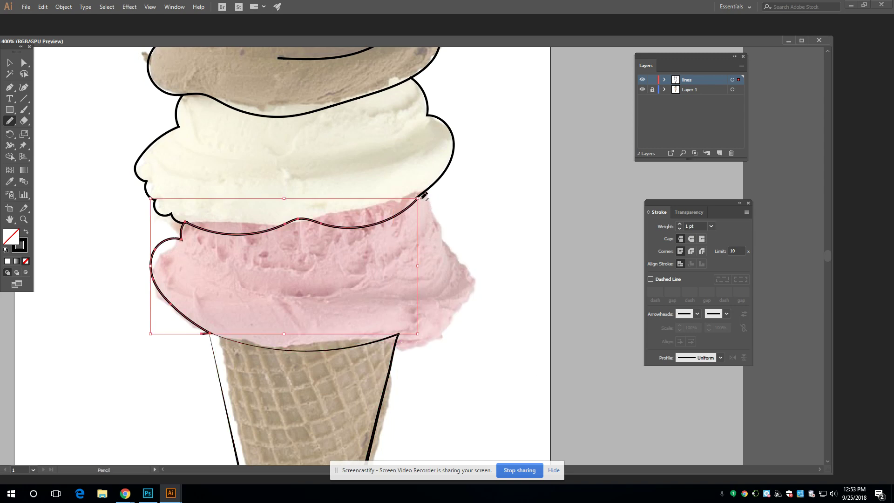
mouse_move(421, 192)
mouse_down()
mouse_move(443, 208)
mouse_move(440, 235)
mouse_move(461, 248)
mouse_move(479, 285)
mouse_move(444, 344)
mouse_move(420, 348)
mouse_move(399, 335)
mouse_up()
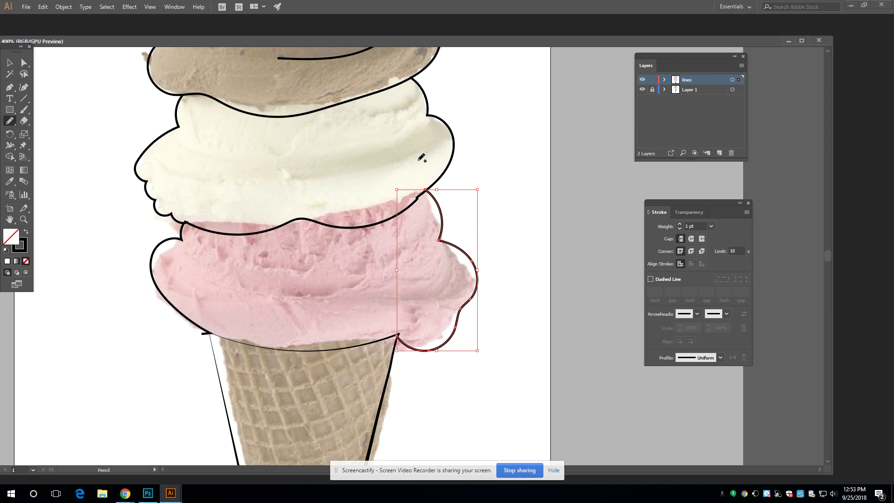
drag(378, 221, 369, 263)
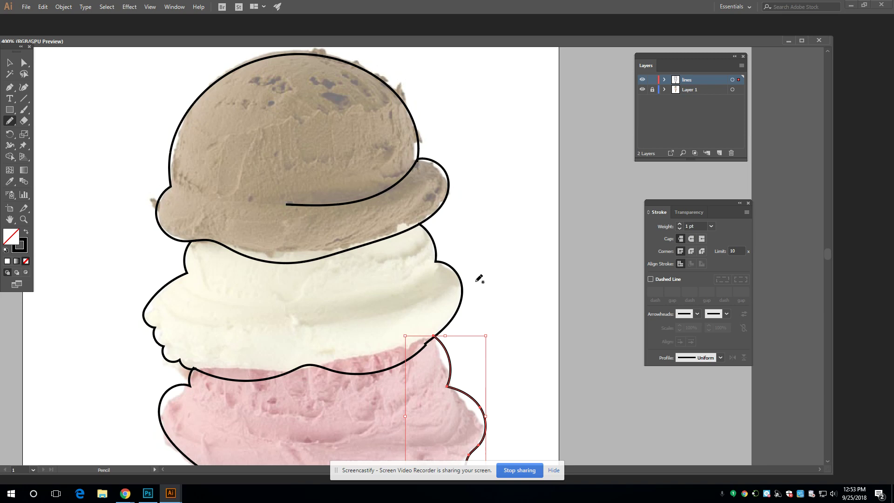
Hide the photo and zoom out to view the whole cone's outlines
click(642, 90)
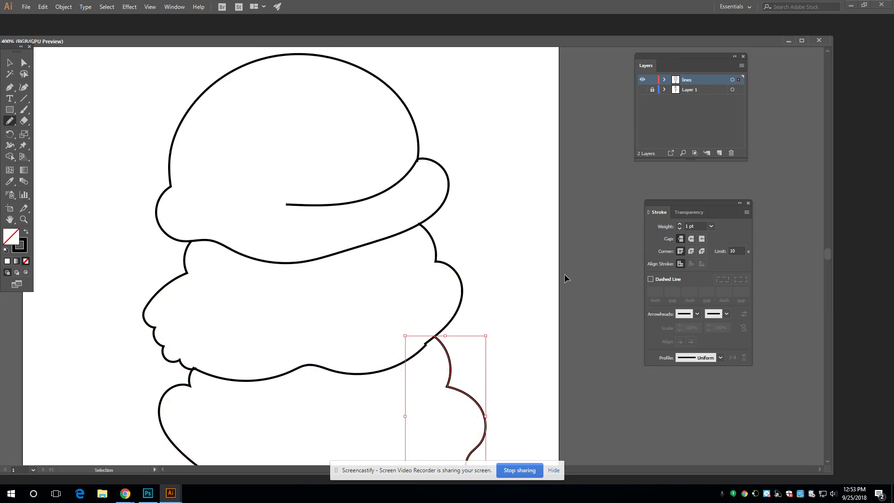
key(ctrl+minus)
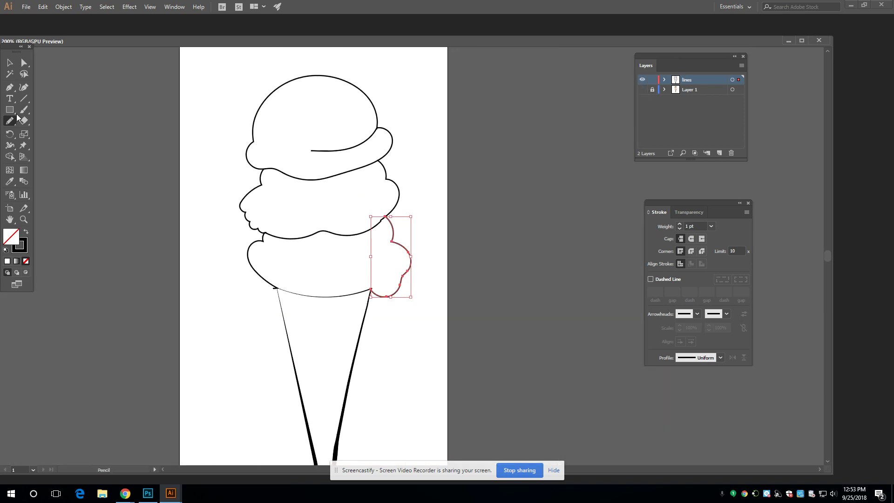
click(10, 63)
click(232, 280)
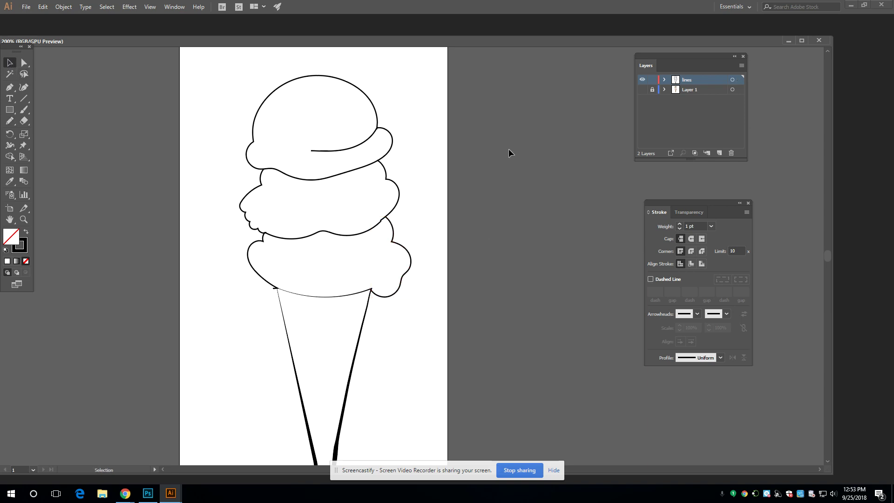
Compare the outlines against the photo, then add a small detail mark on the top scoop
click(642, 90)
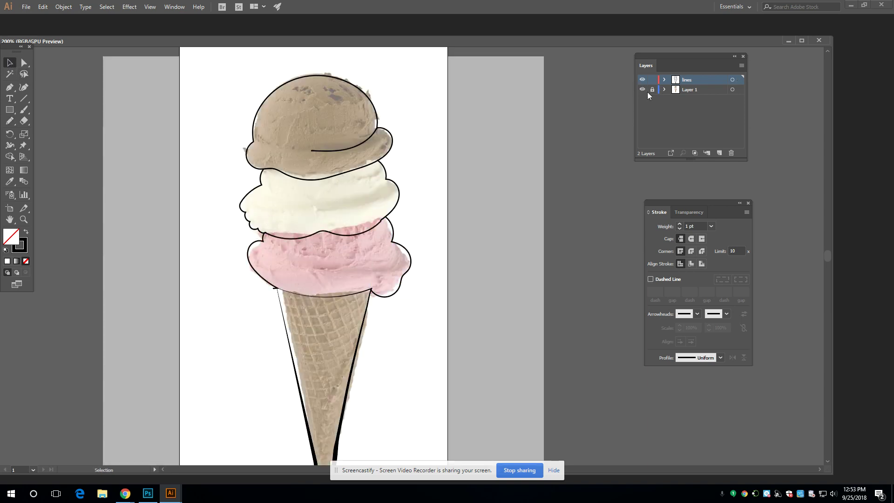
click(641, 90)
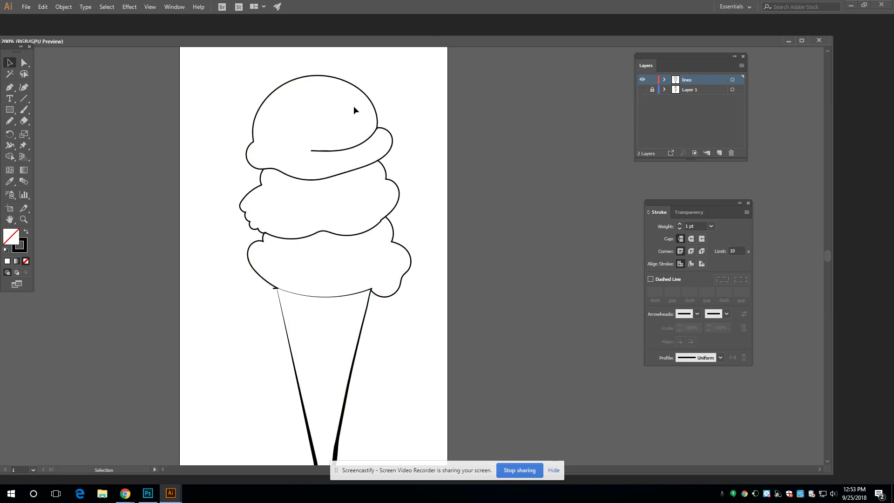
click(642, 89)
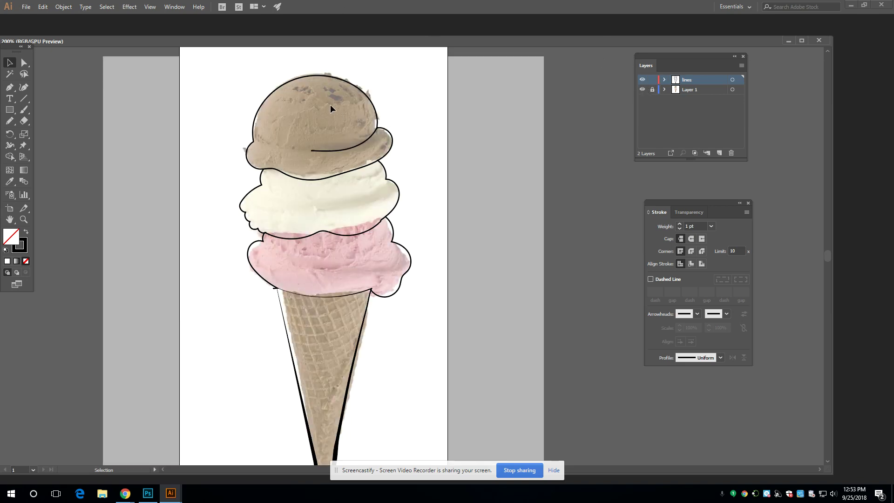
key(n)
mouse_move(332, 92)
mouse_down()
mouse_move(295, 89)
mouse_move(312, 90)
mouse_up()
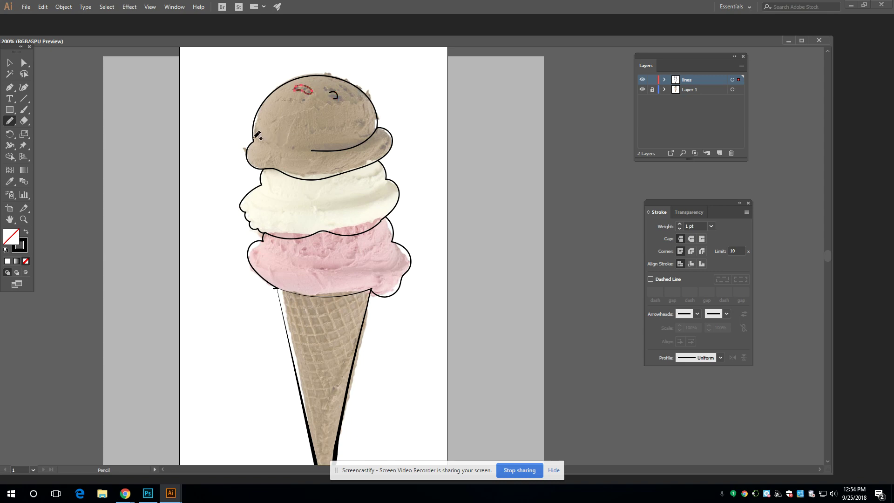
Draw short pencil fold and texture strokes on the brown, white and pink scoops, redoing one
drag(252, 140, 268, 147)
mouse_move(245, 196)
mouse_down()
mouse_move(284, 214)
mouse_move(261, 211)
mouse_move(275, 206)
mouse_move(258, 217)
mouse_up()
key(ctrl+z)
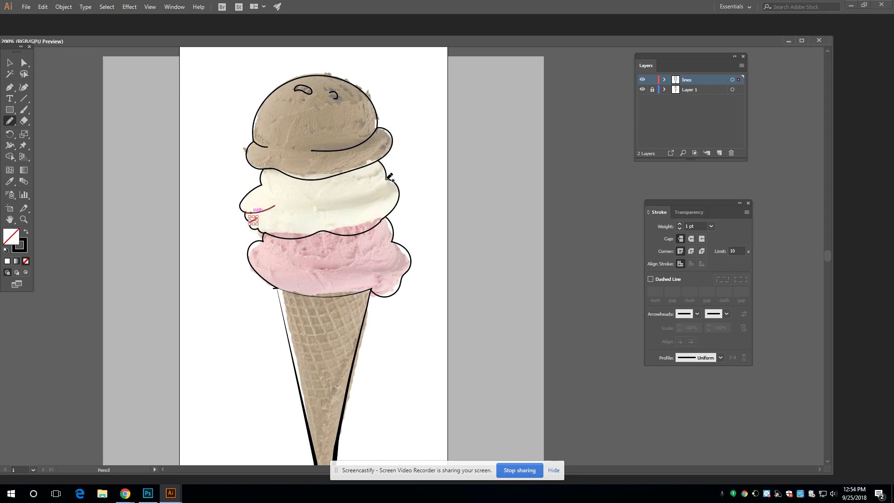
mouse_move(386, 180)
mouse_down()
mouse_move(370, 192)
mouse_move(367, 177)
mouse_move(350, 178)
mouse_up()
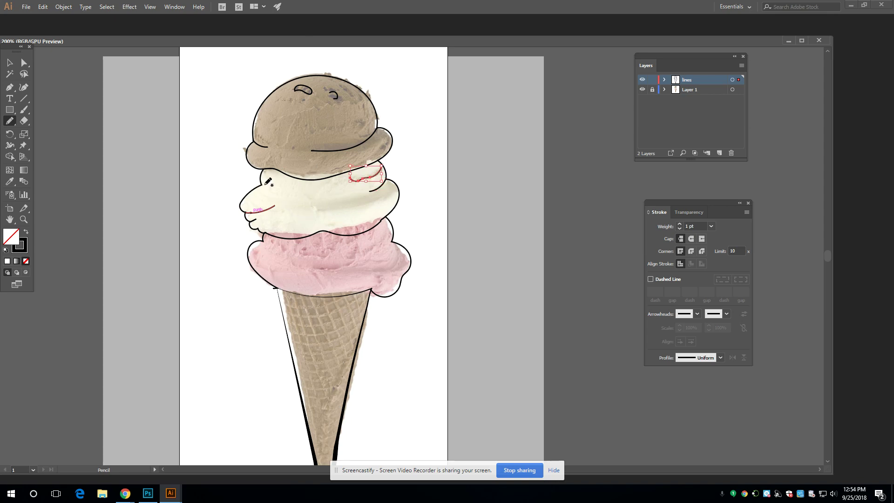
mouse_move(261, 184)
mouse_down()
mouse_move(292, 202)
mouse_move(319, 202)
mouse_up()
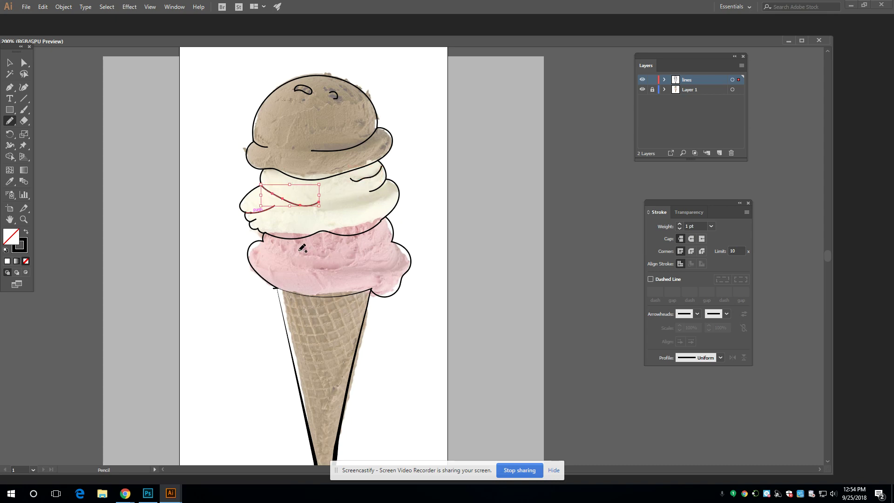
drag(299, 251, 352, 246)
mouse_move(352, 260)
mouse_down()
mouse_move(330, 269)
mouse_move(313, 269)
mouse_move(393, 270)
mouse_move(391, 242)
mouse_up()
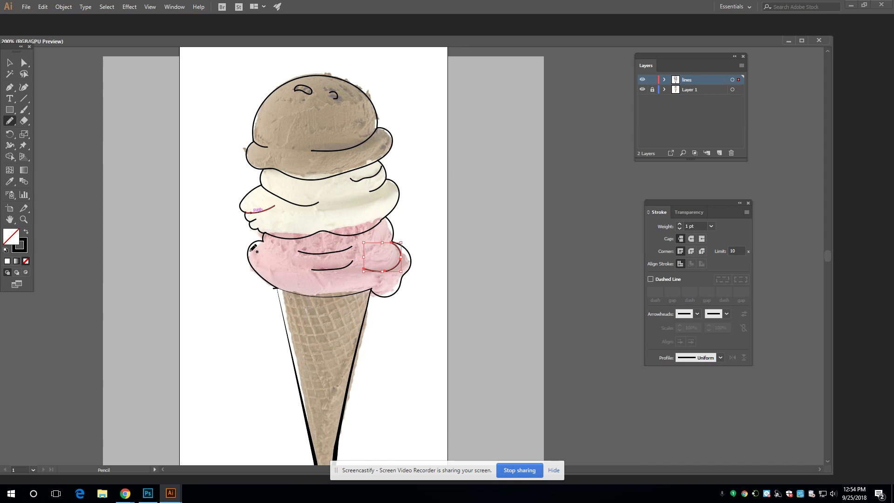
drag(253, 260, 281, 267)
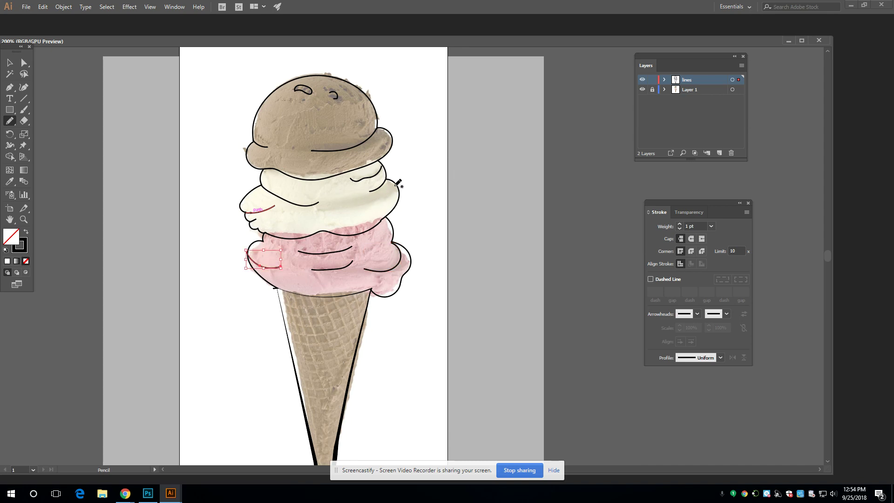
drag(396, 184, 332, 216)
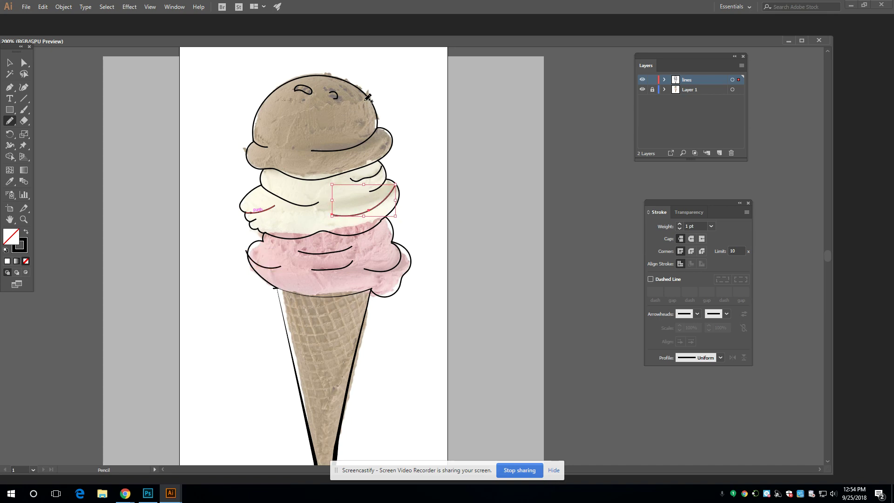
mouse_move(366, 101)
mouse_down()
mouse_move(341, 99)
mouse_move(263, 127)
mouse_up()
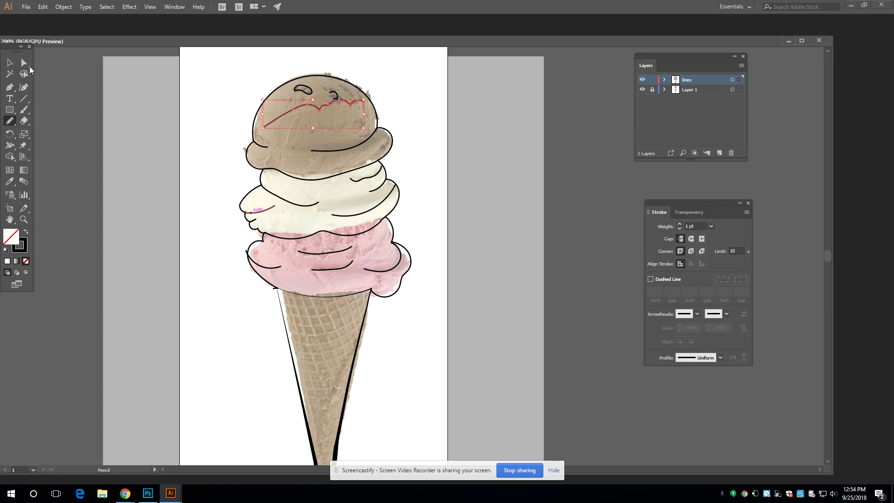
Hide the photo and delete the curly line on the top scoop
click(10, 62)
click(178, 121)
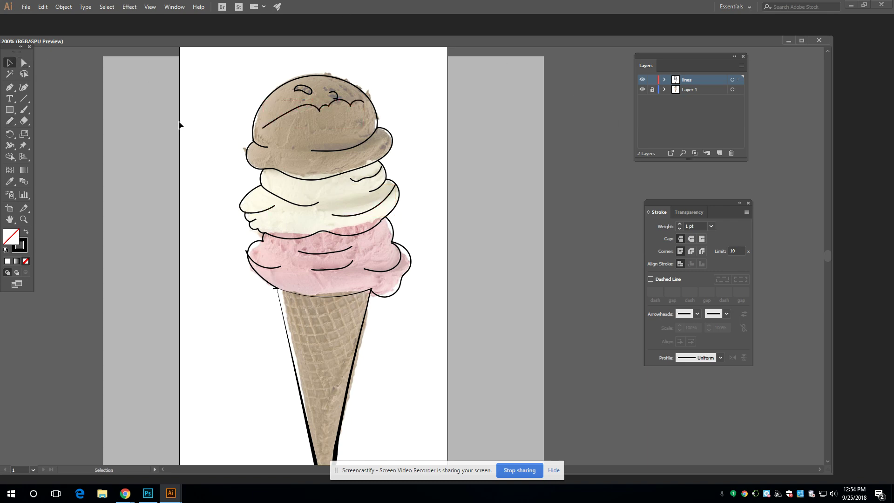
click(643, 89)
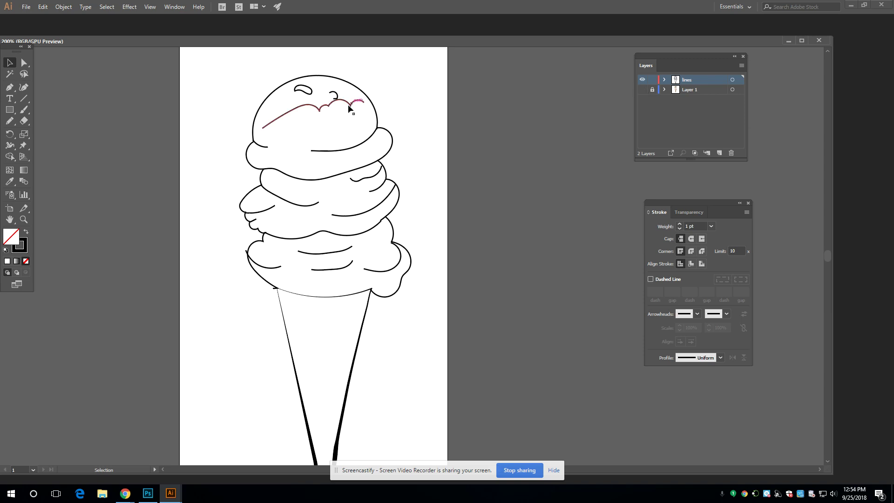
click(303, 106)
key(Delete)
Draw the cone's top rim line and give it a 5 pt tapered stroke
key(n)
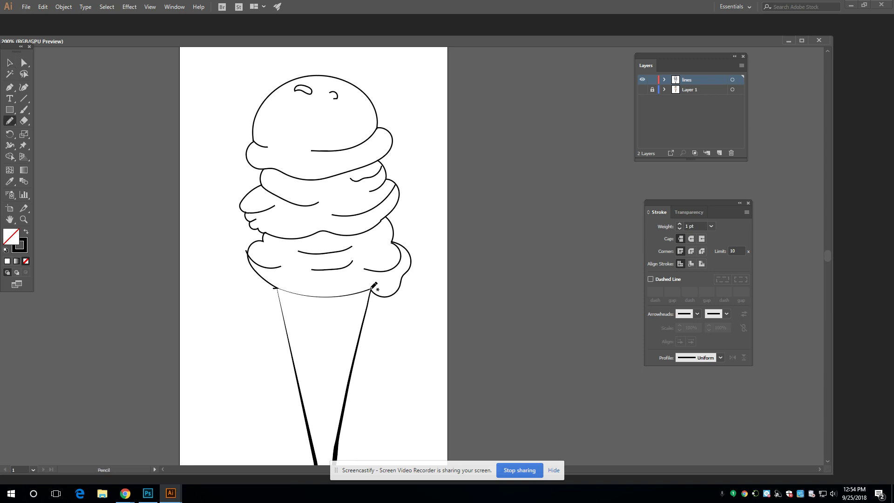
mouse_move(370, 289)
mouse_down()
mouse_move(318, 297)
mouse_move(275, 288)
mouse_up()
click(10, 63)
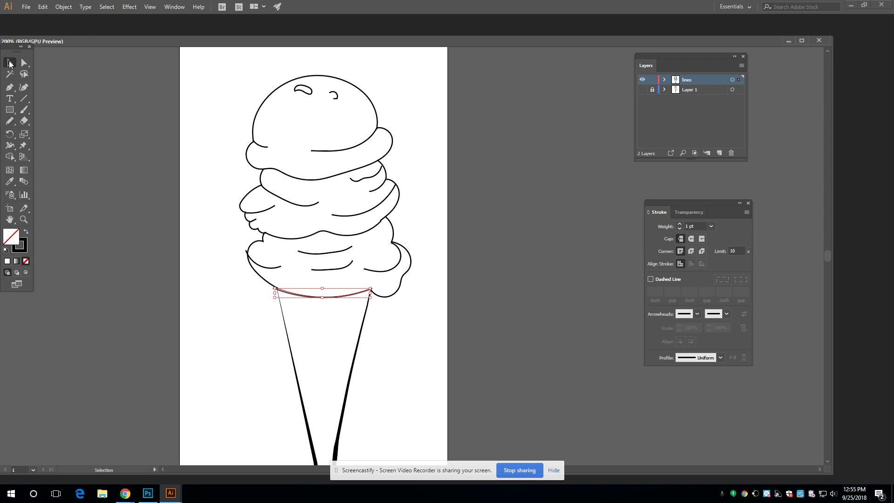
click(679, 224)
click(680, 224)
click(679, 224)
click(680, 224)
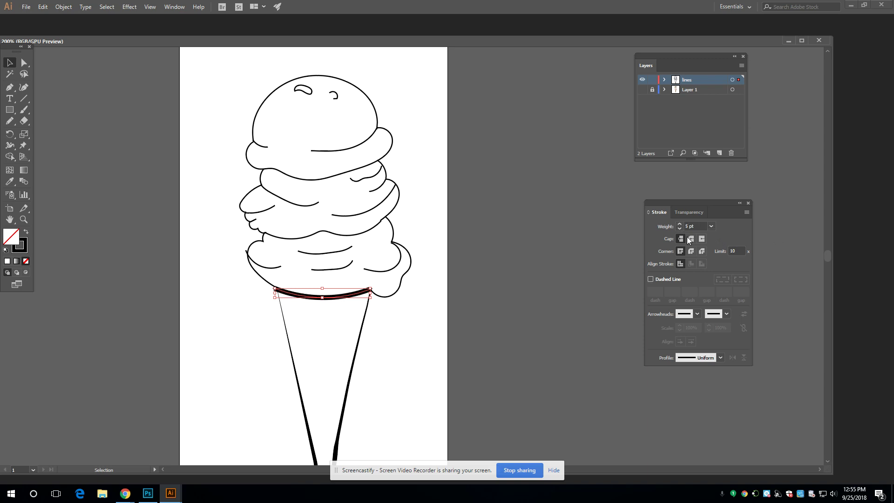
click(697, 315)
click(736, 347)
click(720, 357)
click(692, 394)
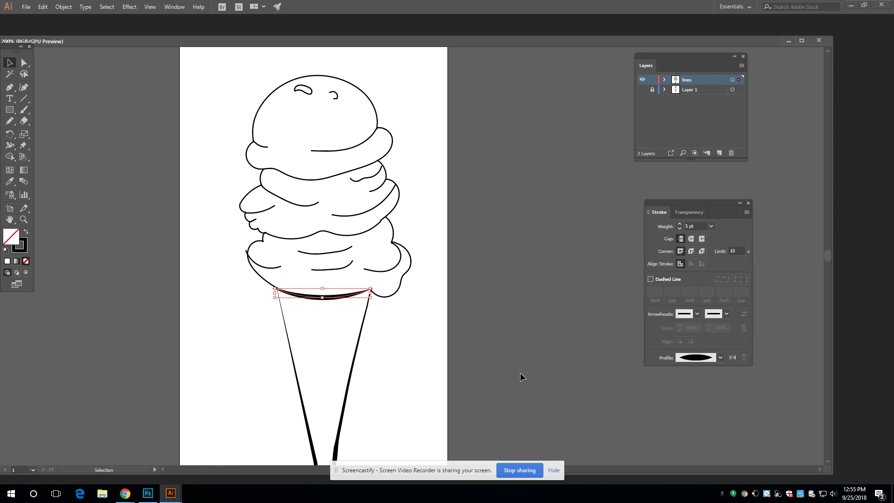
Taper the lower scoop's outline and raise its weight to 4 pt
click(314, 233)
click(723, 356)
click(701, 387)
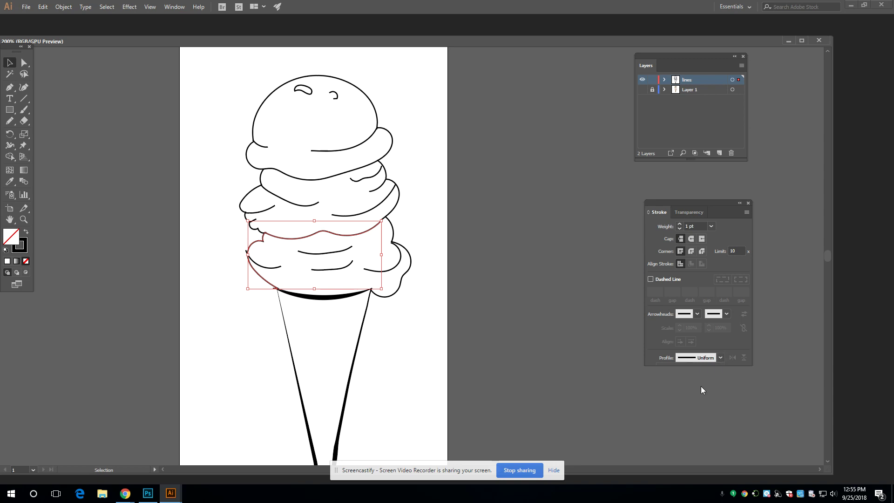
click(680, 223)
click(680, 224)
click(680, 224)
click(476, 306)
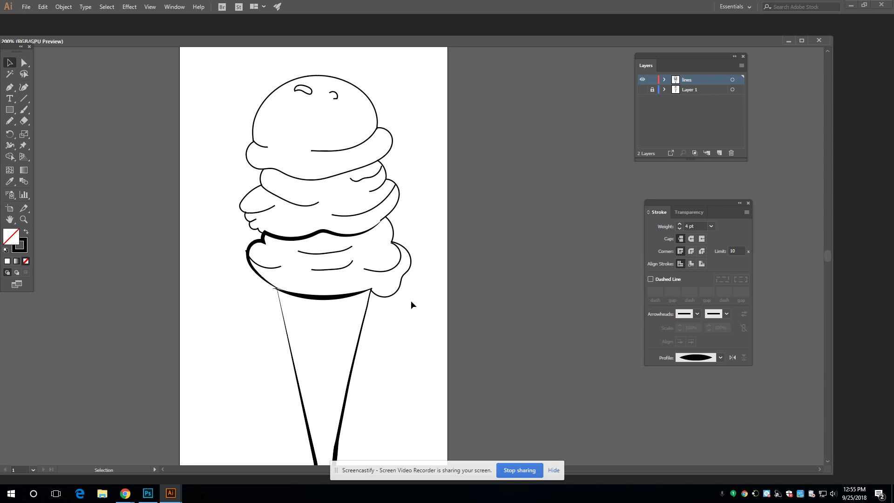
Give the right scoop's outline a tapered oval profile at 4 pt
click(399, 295)
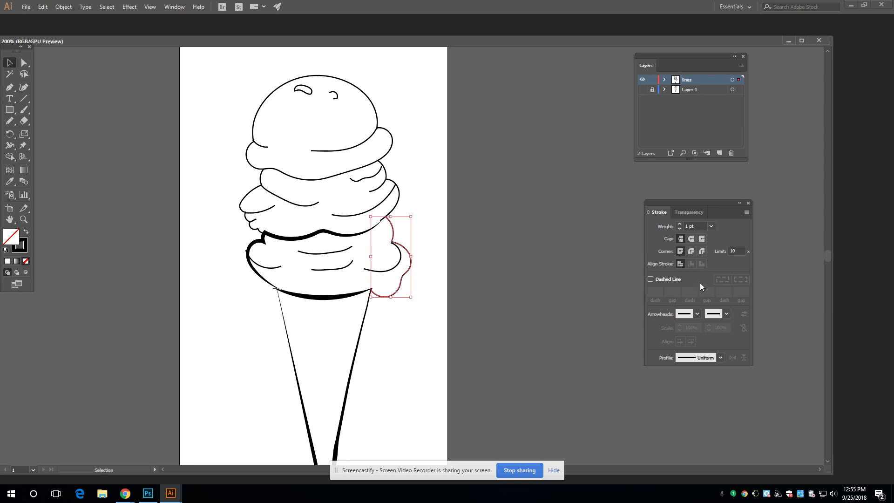
click(720, 358)
click(705, 386)
click(680, 224)
click(680, 224)
click(680, 224)
click(506, 367)
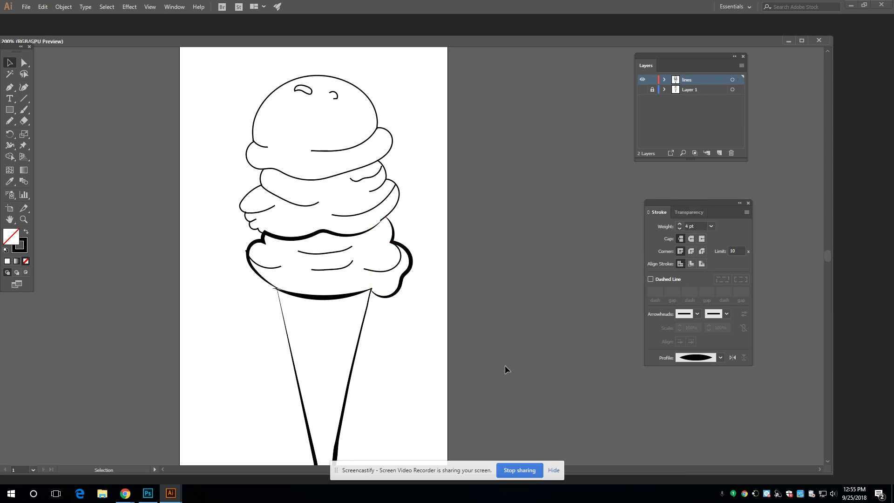
Taper the top scoop's outline and set it to 3 pt
click(310, 178)
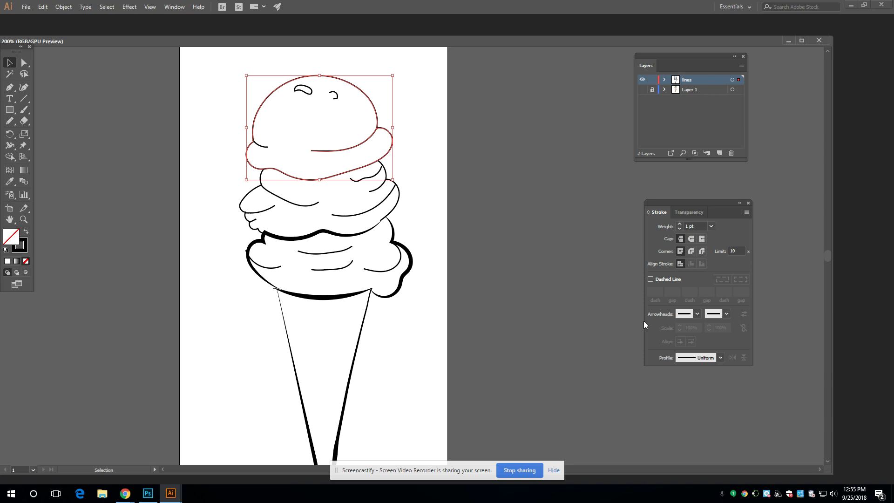
click(721, 357)
click(704, 391)
click(680, 224)
click(680, 224)
click(519, 308)
Taper the left scoop's strokes and thicken them to 4 pt
click(259, 211)
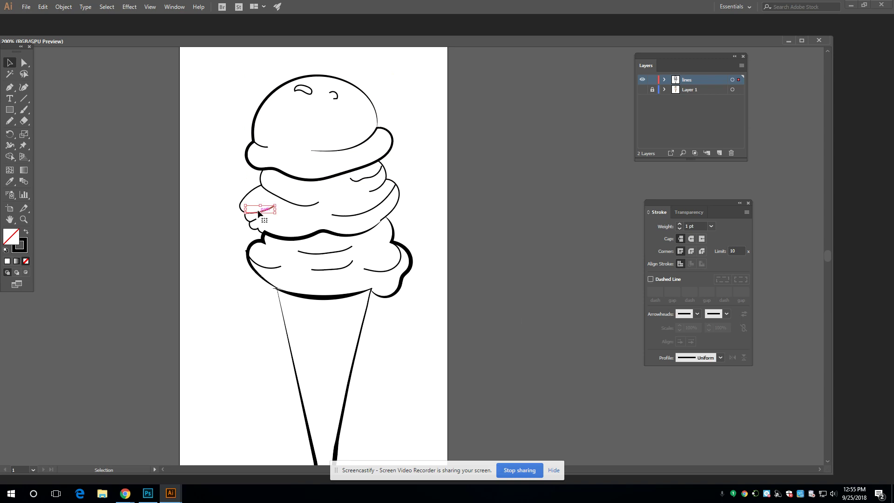
shift+click(249, 191)
click(720, 358)
click(705, 386)
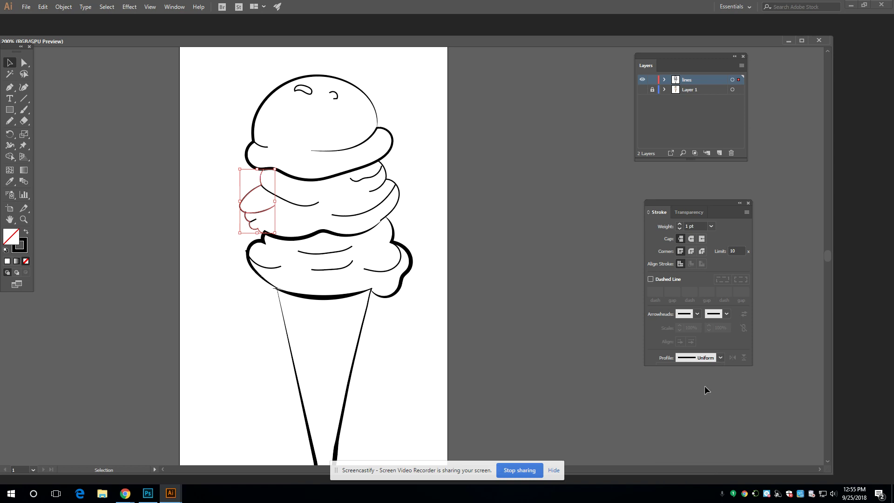
click(680, 224)
click(680, 224)
click(680, 224)
click(495, 261)
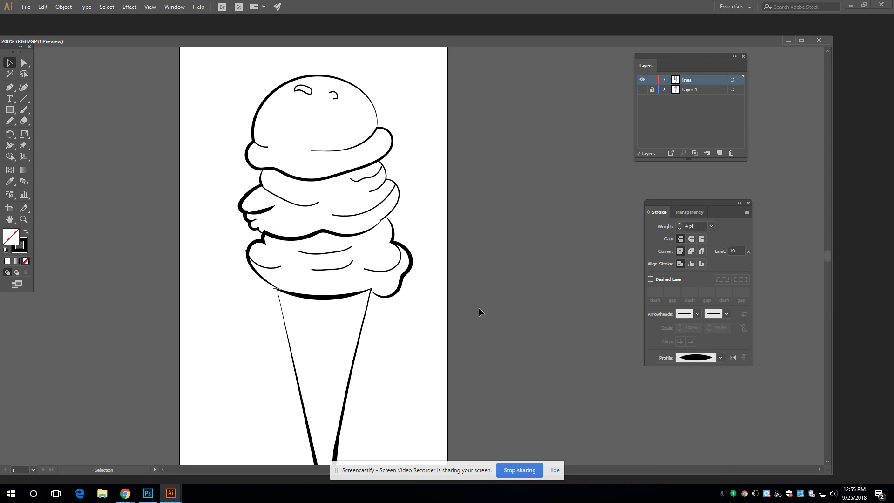
Thicken the cone outline to 7 pt and the top scoop outline to 5 pt
key(ctrl+minus)
key(ctrl+minus)
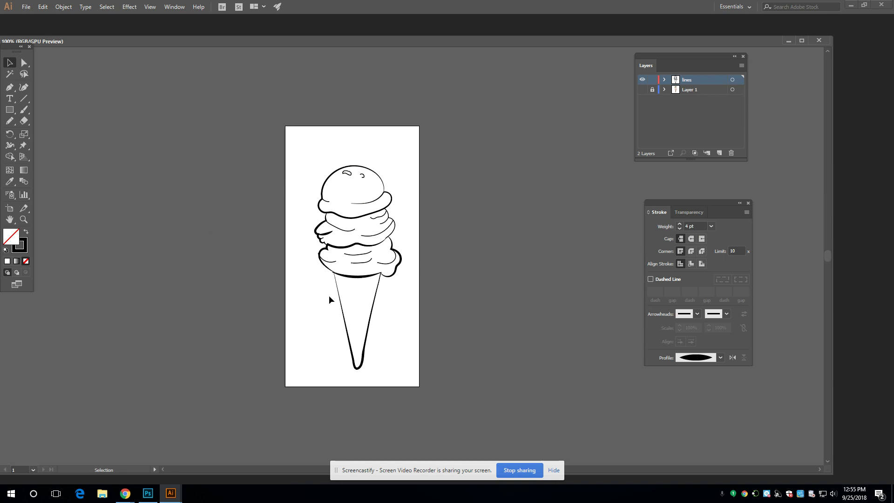
click(335, 284)
click(680, 225)
click(680, 225)
click(680, 225)
click(491, 301)
click(390, 177)
click(679, 224)
click(680, 224)
click(392, 253)
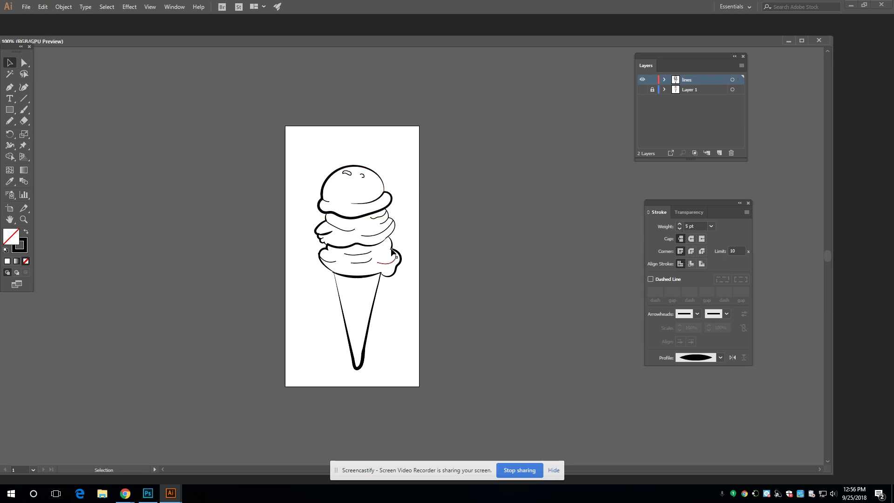
Apply a tapered width profile to the small inner curve in the lower scoop
click(363, 263)
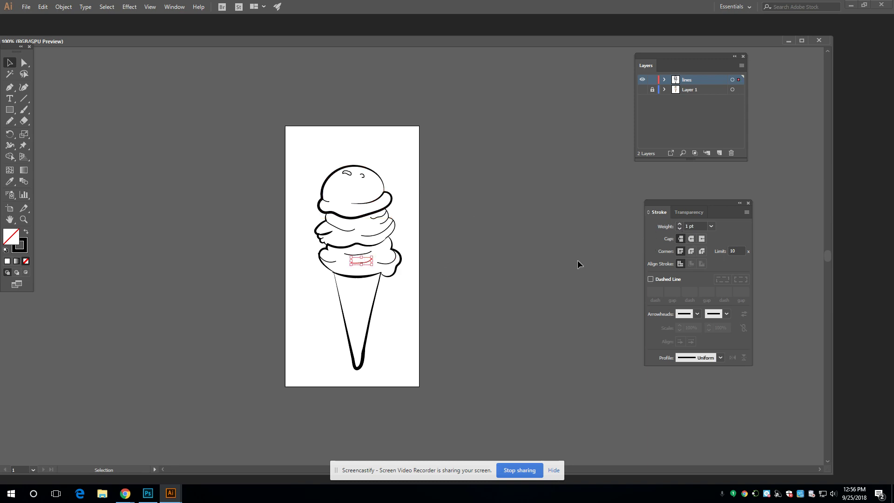
click(697, 313)
click(736, 342)
click(721, 358)
click(685, 389)
click(388, 164)
Taper the middle scoop's small curve and raise it to 4 pt
click(388, 229)
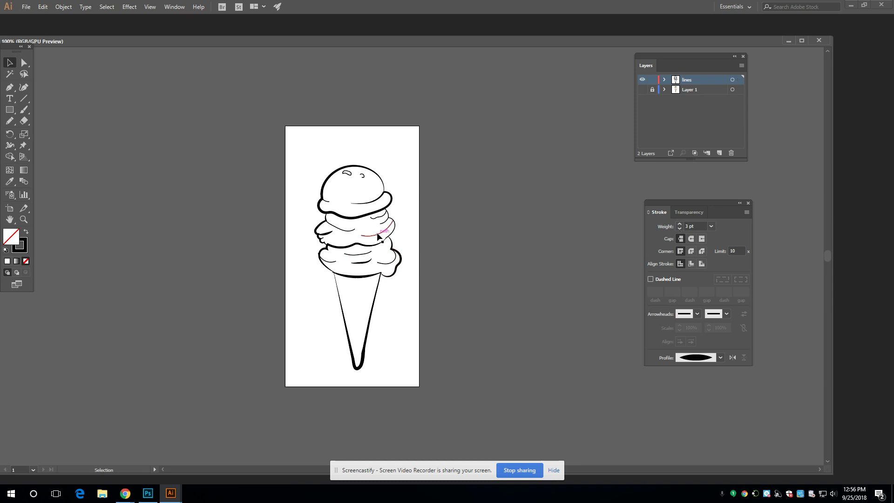
click(721, 358)
click(697, 390)
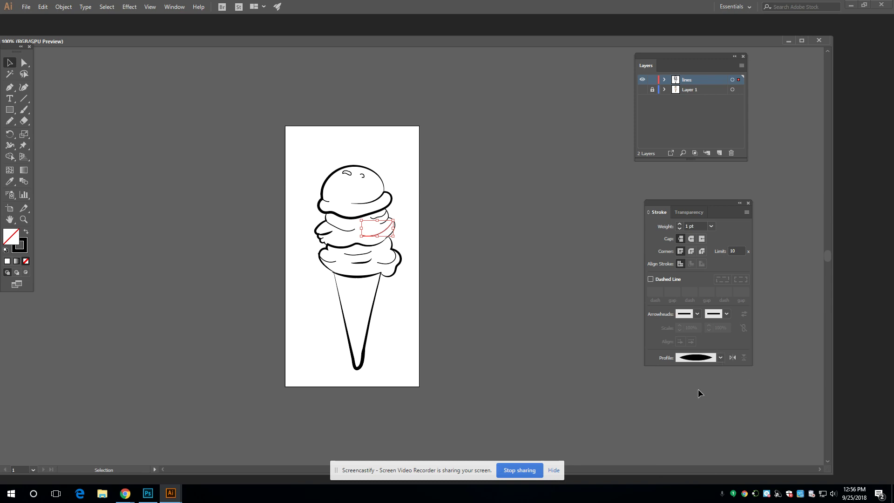
click(679, 225)
click(679, 225)
click(552, 275)
Save As 'ice cream' .ai in Downloads, including linked files, and confirm the Illustrator options
click(27, 7)
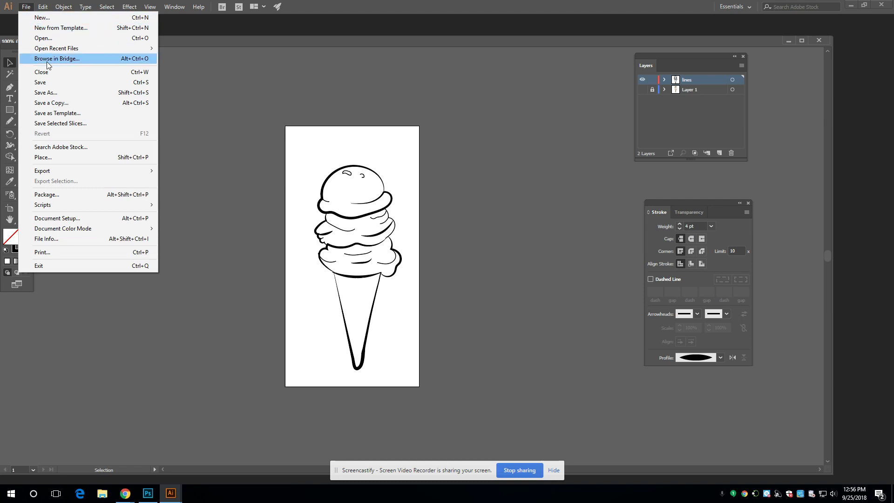
click(47, 92)
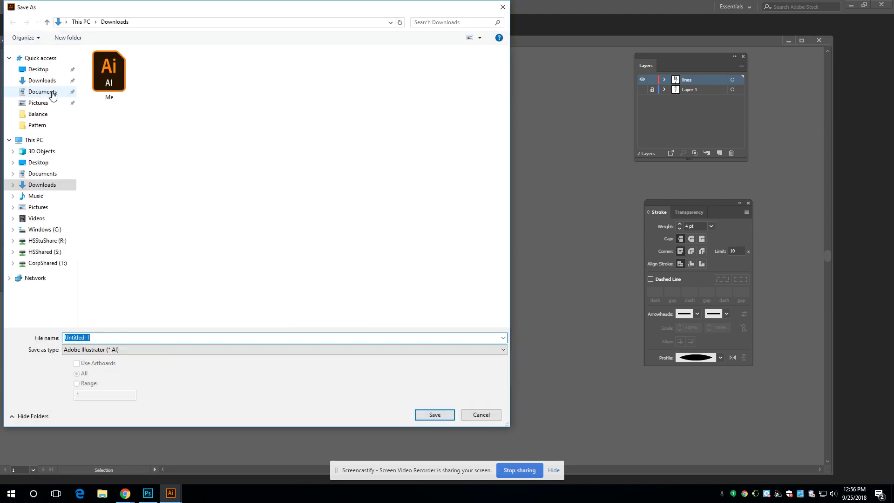
text(ice cream)
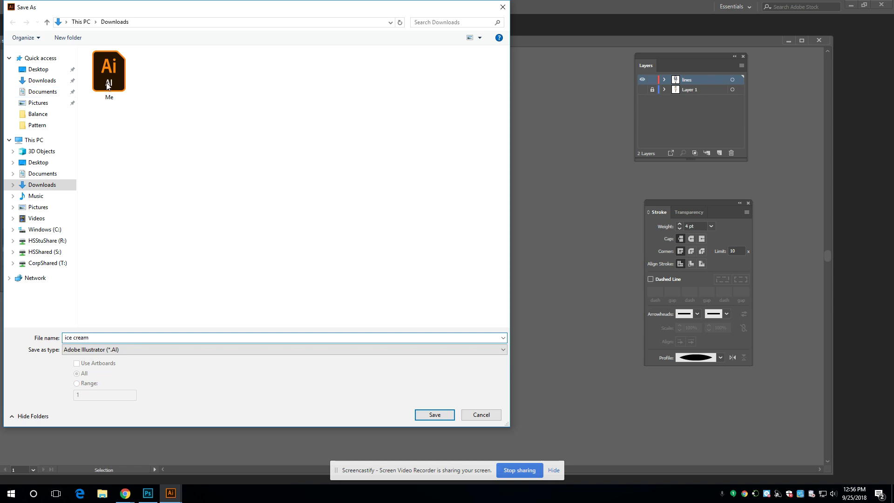
click(436, 416)
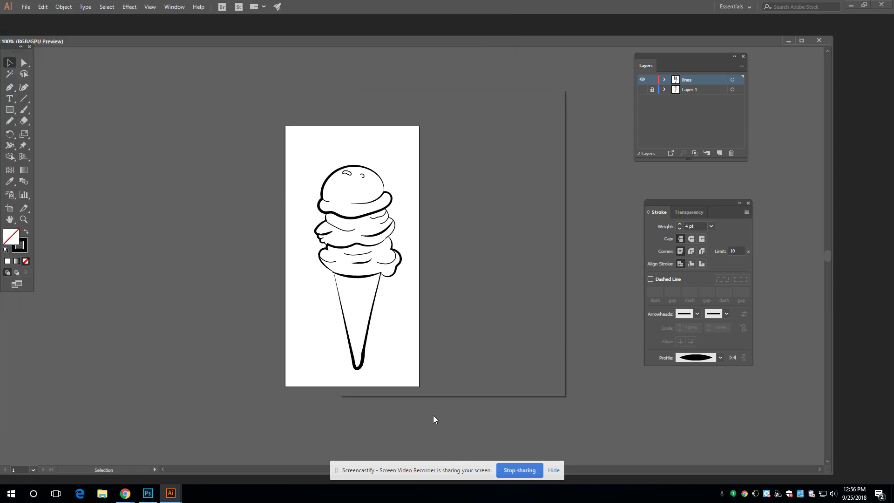
click(358, 198)
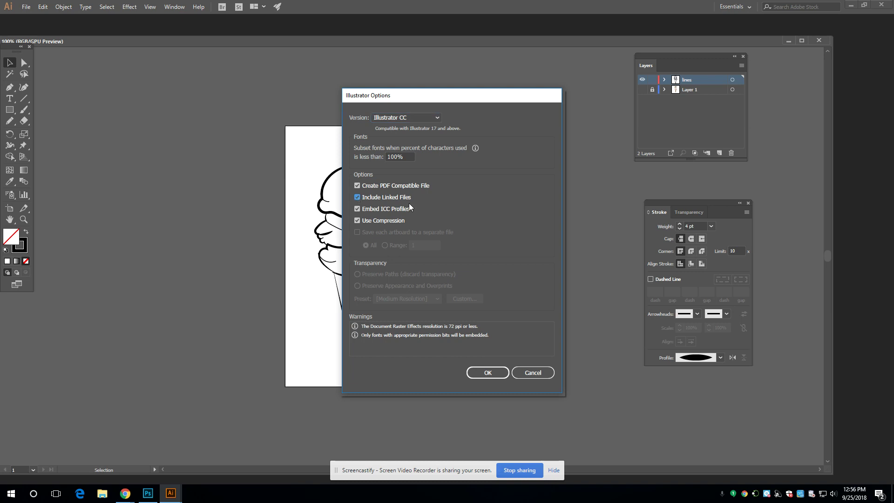
click(484, 372)
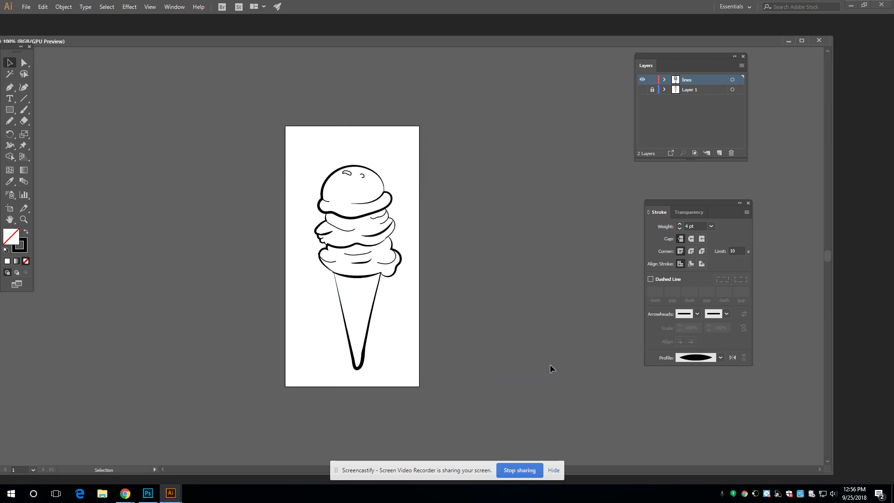
Switch from the ice cream document to the Me.ai portrait window
click(788, 41)
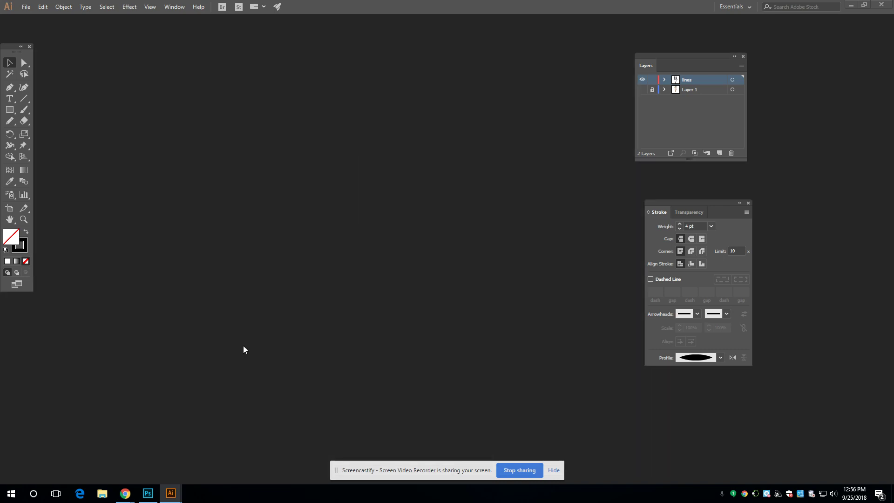
mouse_move(171, 496)
click(276, 454)
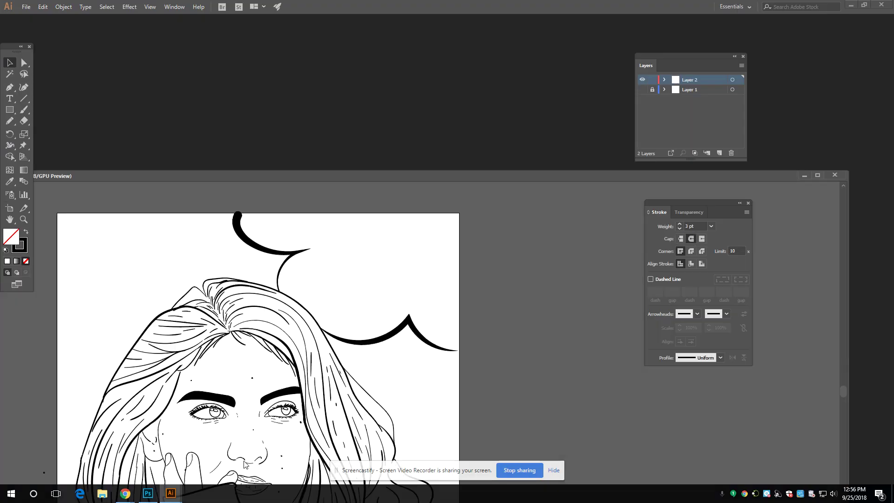
click(819, 176)
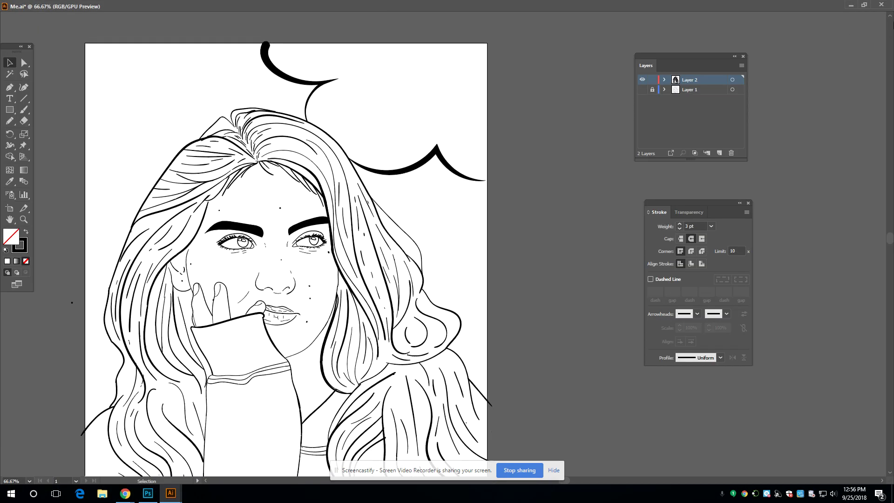
click(864, 5)
Place the ice cream file, shrink it proportionally and move it into the thought bubble
click(26, 6)
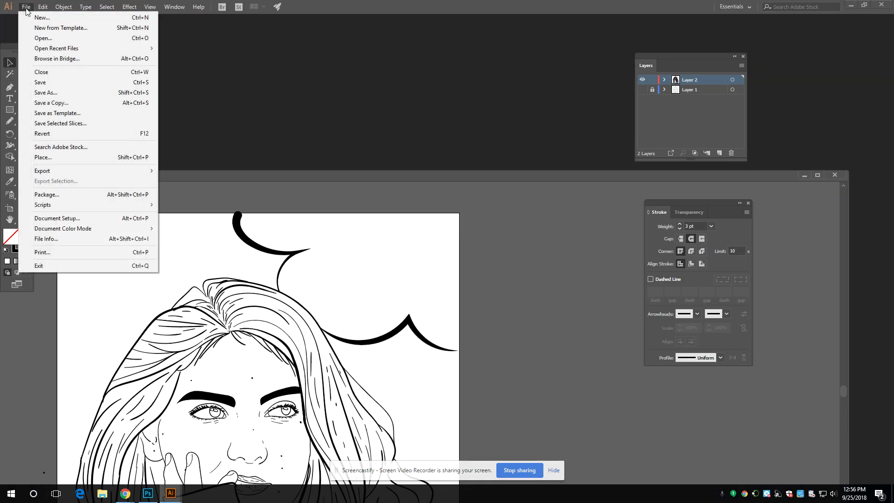
click(71, 158)
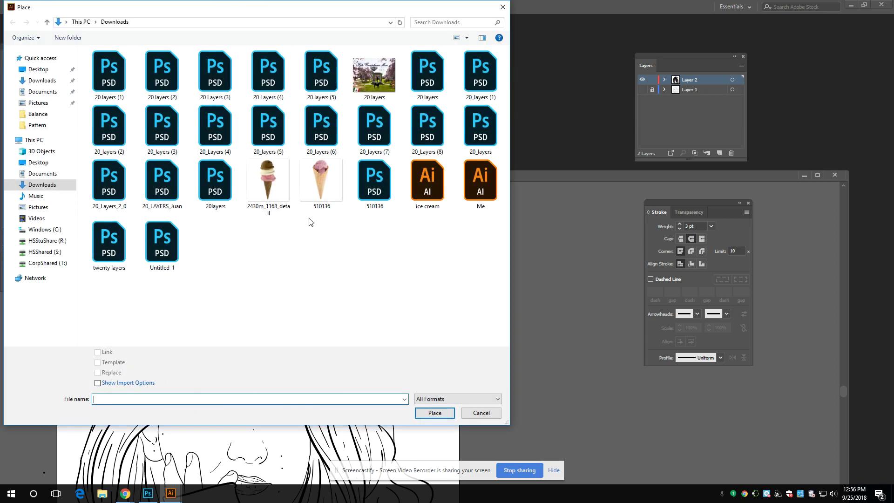
click(431, 181)
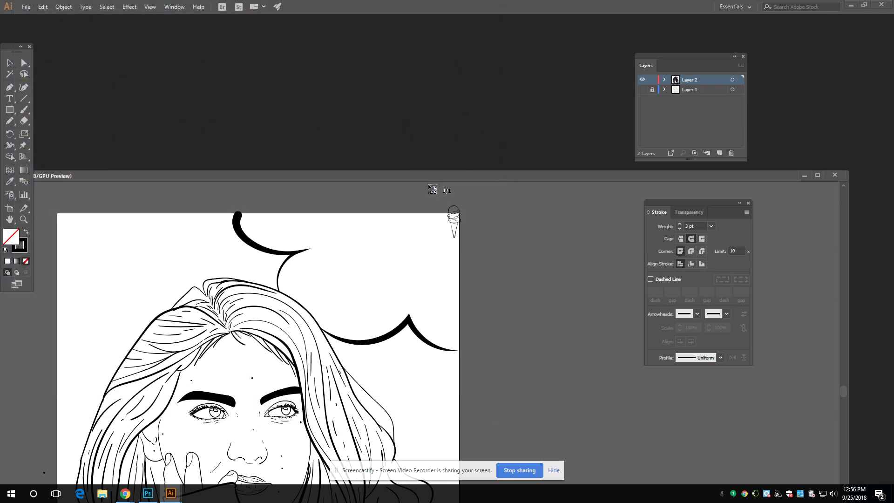
click(280, 254)
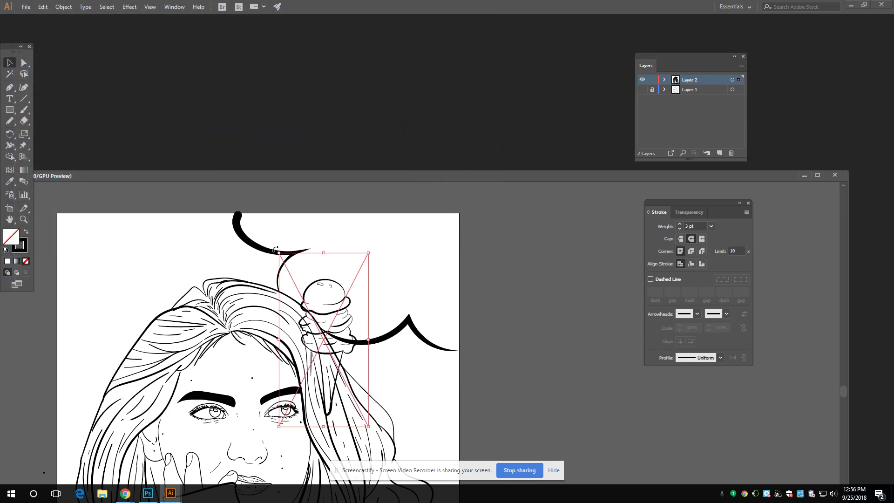
drag(281, 253, 301, 295)
drag(361, 310, 462, 250)
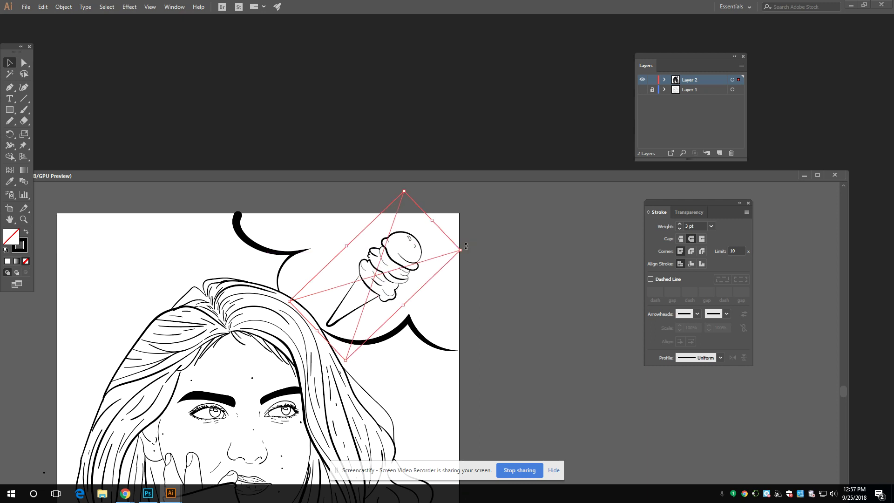
Rotate and reposition the cone inside the bubble, then start Save As for the portrait
click(536, 301)
key(ctrl+minus)
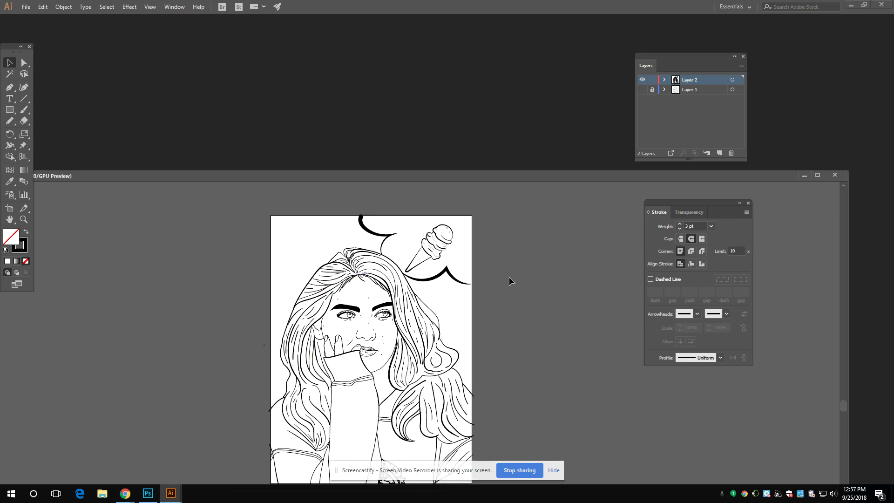
click(440, 241)
drag(475, 233, 515, 267)
mouse_move(461, 246)
mouse_down()
mouse_move(449, 240)
mouse_move(463, 236)
mouse_up()
click(533, 287)
key(ctrl+minus)
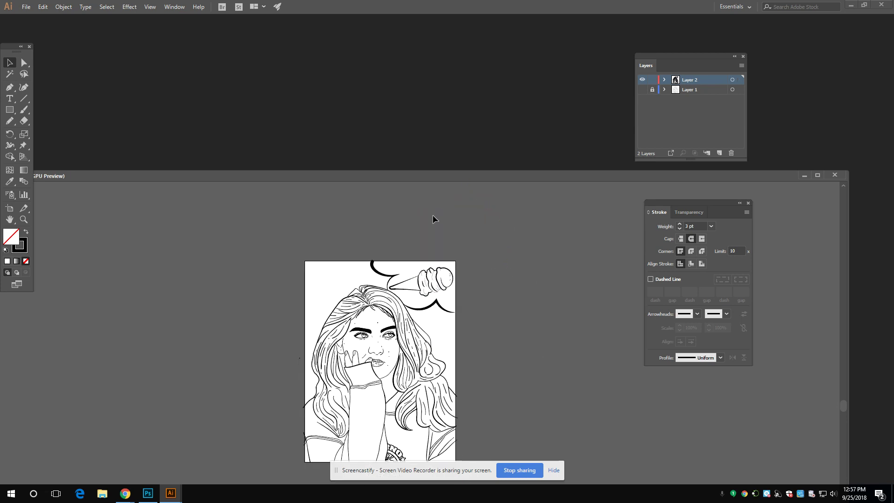
drag(382, 171, 436, 78)
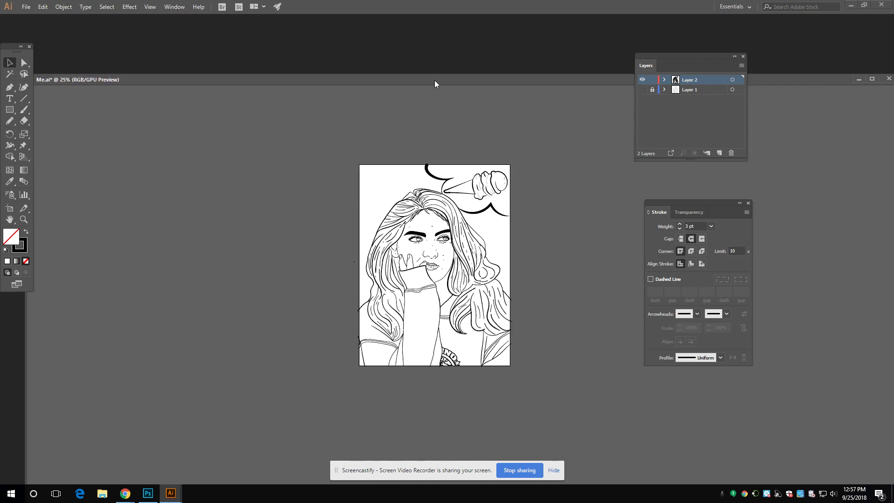
click(27, 7)
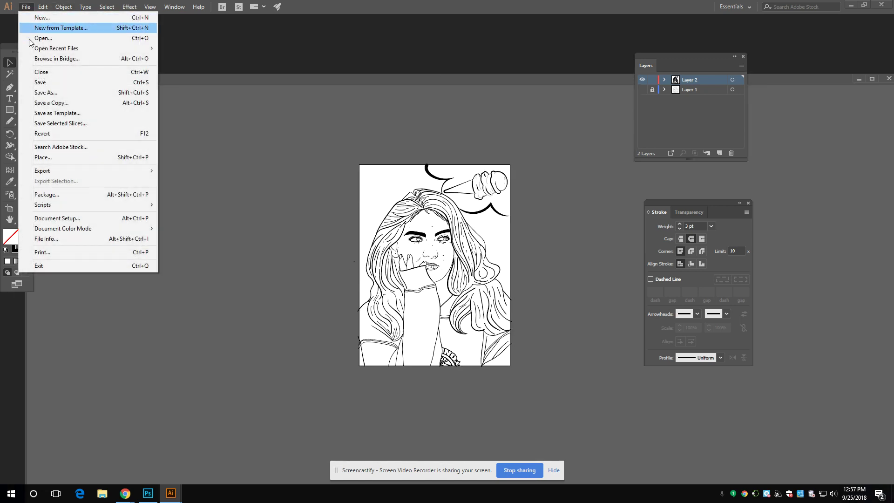
click(48, 93)
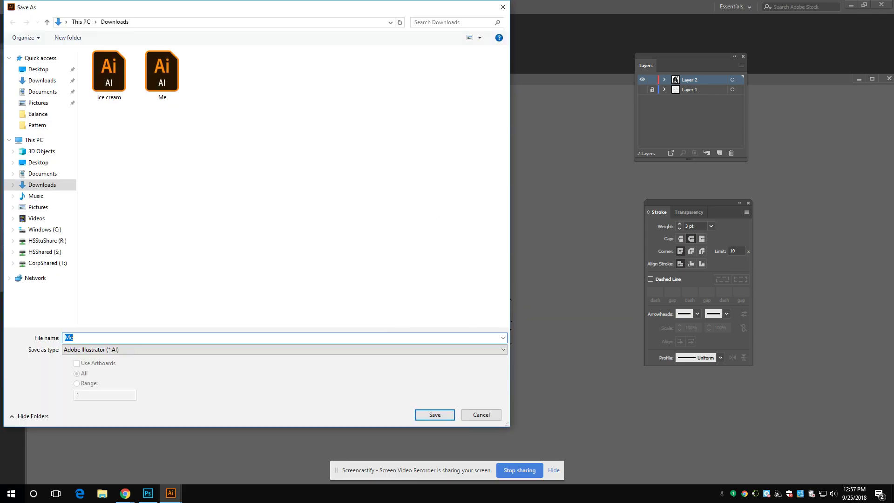